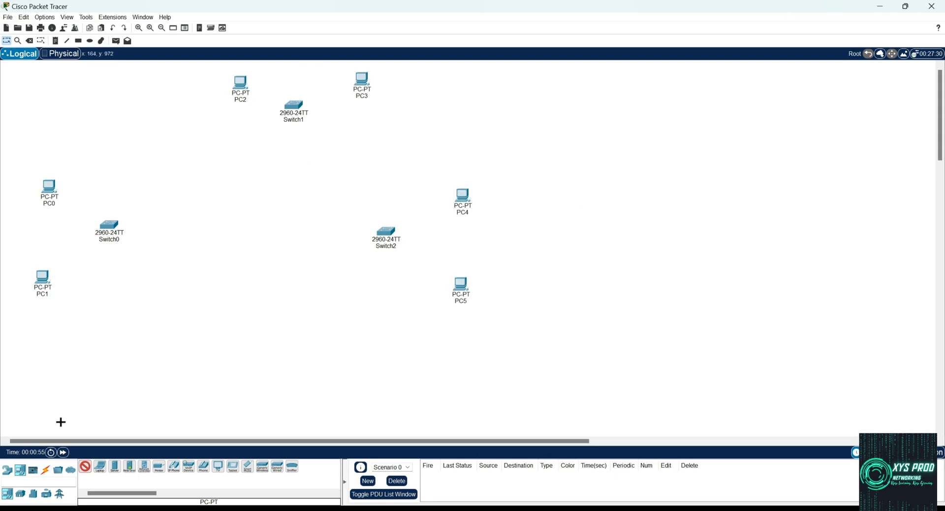
Connect Switch0's Gig0/1 port to Switch1's Gig0/1 port with a copper cross-over cable
left_click(129, 467)
left_click(113, 225)
left_click(152, 296)
left_click(295, 105)
left_click(344, 399)
Connect Switch1's Gig0/2 to Switch2, and Switch2's Gig0/1 to Switch0's Gig0/2, with copper cross-over cables
left_click(129, 467)
left_click(294, 106)
left_click(345, 400)
left_click(442, 297)
left_click(387, 232)
left_click(427, 508)
left_click(109, 226)
left_click(148, 508)
left_click(129, 467)
Rearrange the three switches and move PC0, PC1, PC3, PC4 and PC5 closer to their own switches
left_click_drag(109, 226, 177, 235)
left_click_drag(386, 231, 391, 247)
left_click_drag(192, 251, 190, 263)
left_click_drag(390, 246, 389, 257)
left_click_drag(294, 106, 287, 147)
left_click_drag(362, 79, 341, 89)
left_click_drag(43, 277, 113, 305)
left_click_drag(48, 186, 115, 210)
left_click_drag(461, 284, 461, 294)
left_click_drag(463, 195, 458, 204)
Connect PC0 and PC1 to Switch0, and PC4 and PC5 to Switch2, with automatically chosen cables
left_click(85, 467)
left_click(115, 211)
left_click(191, 257)
left_click(192, 257)
left_click(112, 305)
left_click(457, 204)
left_click(389, 256)
left_click(390, 257)
left_click(460, 294)
Add a fourth 2960 switch in the empty area below the switch triangle
left_click(7, 470)
left_click(20, 494)
left_click(85, 467)
left_click(289, 374)
Draw a small red-filled ellipse around Switch3
left_click(519, 64)
left_click(373, 211)
left_click(527, 364)
mouse_move(260, 353)
left_mouse_down()
mouse_move(310, 403)
mouse_move(241, 330)
left_mouse_up()
left_click(436, 70)
left_click(113, 28)
Draw a large yellow-filled ellipse around Switch0 and its connected devices
left_click(520, 63)
left_click(444, 222)
left_click(507, 331)
mouse_move(98, 190)
left_mouse_down()
mouse_move(199, 329)
mouse_move(229, 329)
left_mouse_up()
Draw a large green-filled ellipse for the area of Switch1, PC2 and PC3
left_click(519, 64)
left_click(445, 205)
left_click(506, 331)
left_click(506, 331)
left_click_drag(187, 87, 333, 211)
Move the ellipses so that each one encloses the devices around Switch0, Switch1 and Switch2
left_click(6, 41)
left_click_drag(246, 143, 274, 111)
left_click_drag(180, 314, 157, 317)
left_click_drag(424, 216, 430, 210)
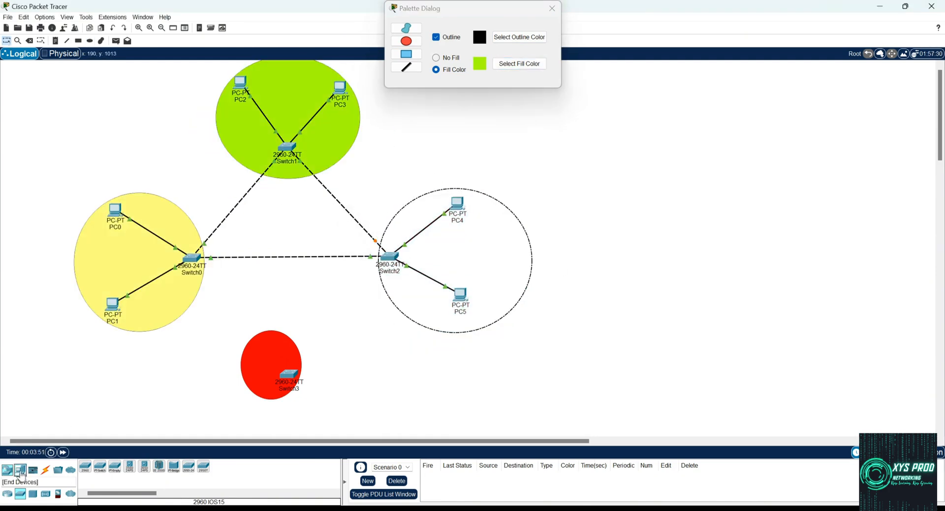
Add two servers inside the yellow area beside Switch0, one above the other
left_click(21, 470)
left_click(114, 467)
left_click(115, 253)
left_click(114, 467)
left_click(141, 316)
left_click_drag(127, 295, 141, 315)
left_click(165, 322)
mouse_move(129, 219)
left_mouse_down()
mouse_move(119, 254)
mouse_move(138, 208)
left_mouse_up()
left_click(143, 261)
Move PC0 and PC1 to either side of the red ellipse and shift Switch3 inside it
left_click_drag(141, 316, 93, 374)
left_click_drag(114, 210, 208, 383)
left_click_drag(93, 374, 356, 390)
left_click_drag(289, 374, 273, 359)
Add the notes "SERVER ROOM", "OFFICE 1" and "OFFICE 2." to the areas of Switch0, Switch1 and Switch2
left_click(55, 41)
left_click(91, 258)
type("SERVER ROOM")
left_click(271, 77)
type("OFFICE 1")
left_click(436, 241)
type("OFFICE 2.")
Adjust the green area's ellipse, PC2, PC3, Switch1 and OFFICE 1 label, and shift the SERVER ROOM label within its area
left_click(6, 41)
left_click_drag(288, 114, 289, 119)
left_click_drag(241, 82, 235, 96)
left_click_drag(340, 88, 343, 98)
left_click_drag(287, 147, 290, 163)
left_click_drag(290, 82, 293, 70)
left_click_drag(114, 261, 134, 263)
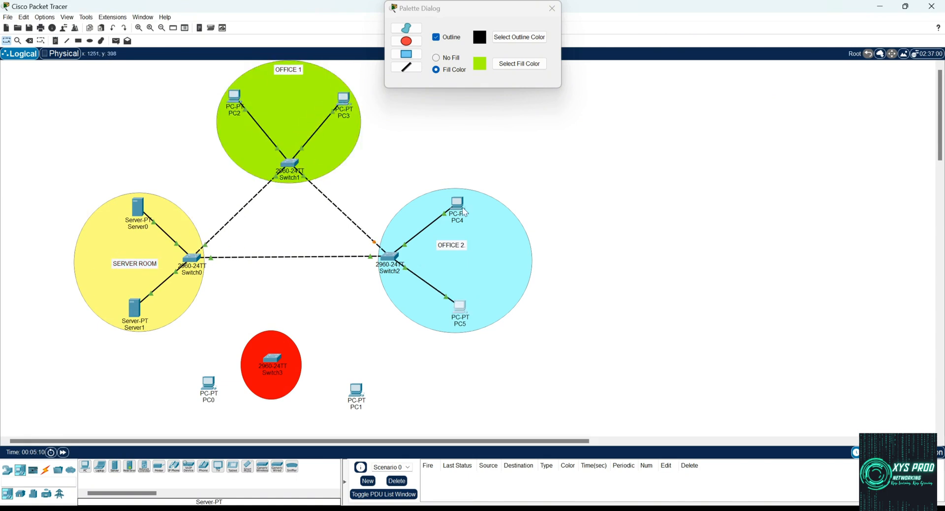
Adjust the positions of PC4 and the OFFICE 2. label, and close the drawing palette
left_click_drag(465, 211, 464, 209)
left_click_drag(463, 246, 463, 258)
left_click(552, 8)
Add the note "HACKER" inside the red ellipse, below Switch3
left_click(55, 41)
left_click(249, 383)
type("HACKER")
left_click(6, 40)
left_click_drag(261, 383, 269, 384)
Adjust the positions of Switch3, PC1, the red ellipse and the HACKER label
left_click_drag(272, 358, 271, 359)
left_click_drag(356, 390, 349, 380)
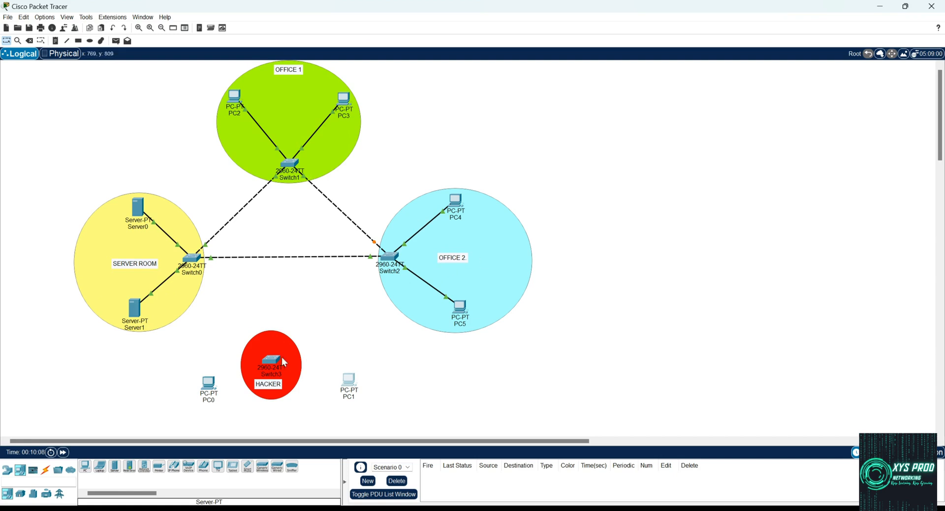
mouse_move(289, 370)
left_mouse_down()
mouse_move(281, 382)
mouse_move(279, 358)
left_mouse_up()
left_click(273, 383)
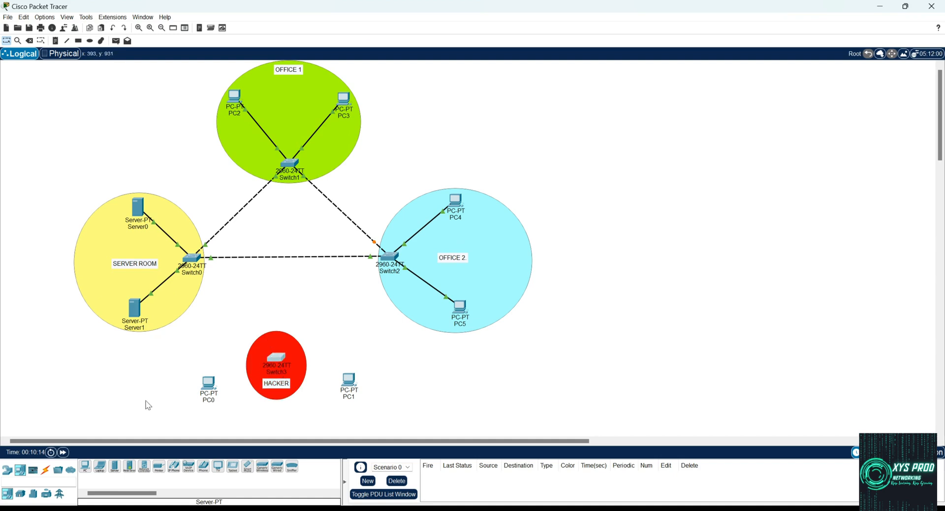
Add a laptop above the server room and connect it to Switch0 with a console cable
left_click(100, 466)
left_click(73, 114)
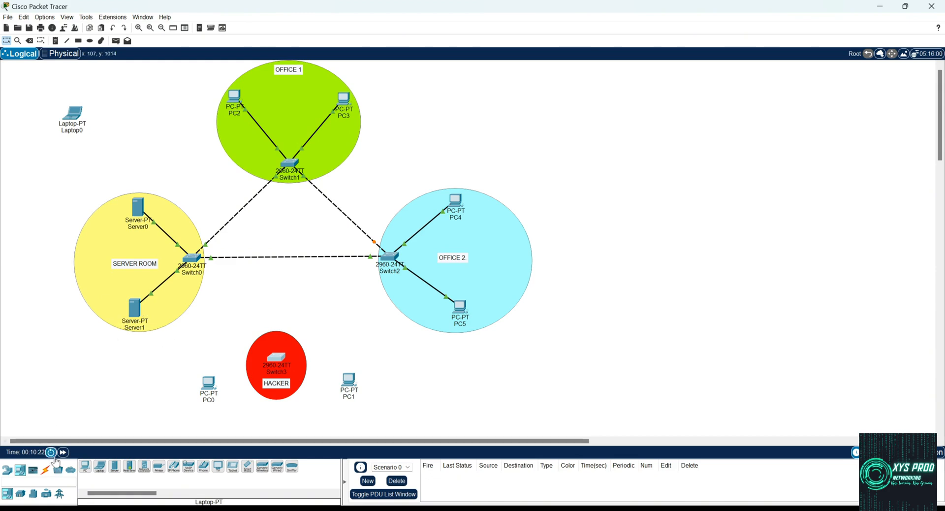
left_click(47, 471)
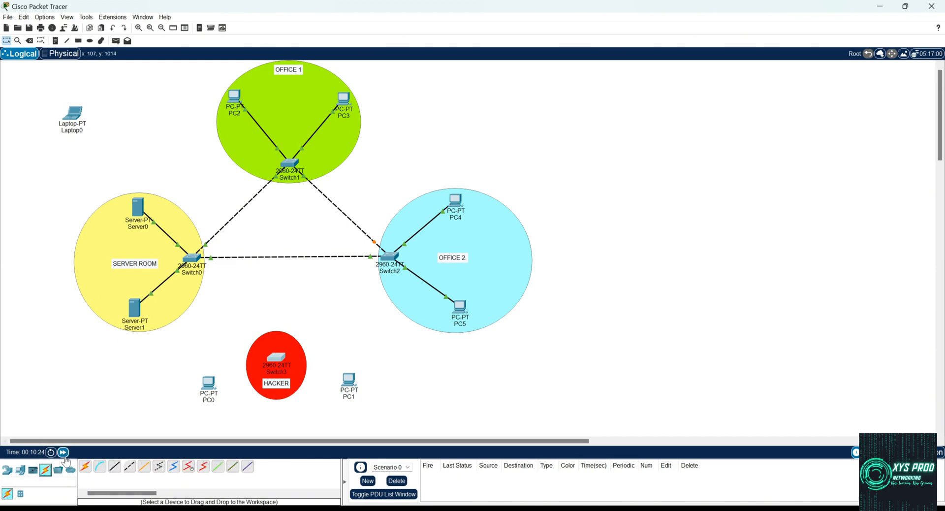
left_click(100, 469)
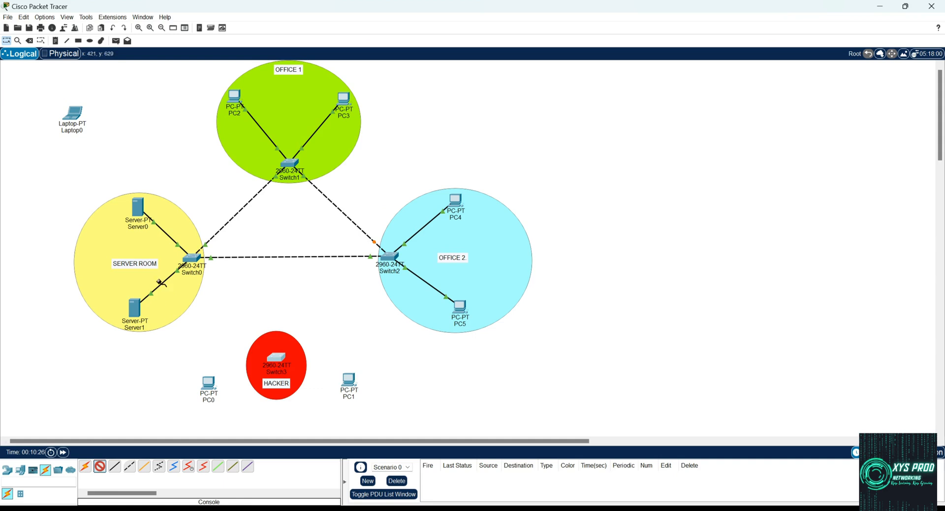
left_click(77, 116)
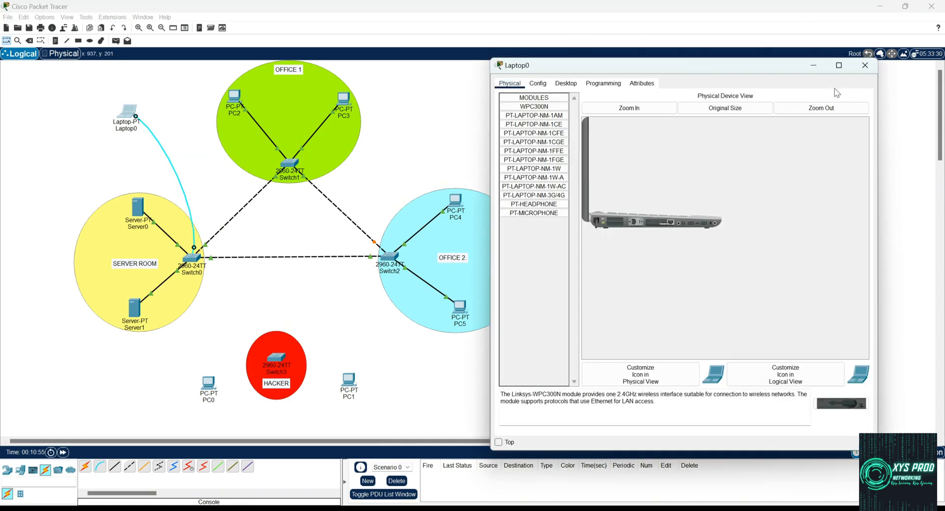
left_click(862, 72)
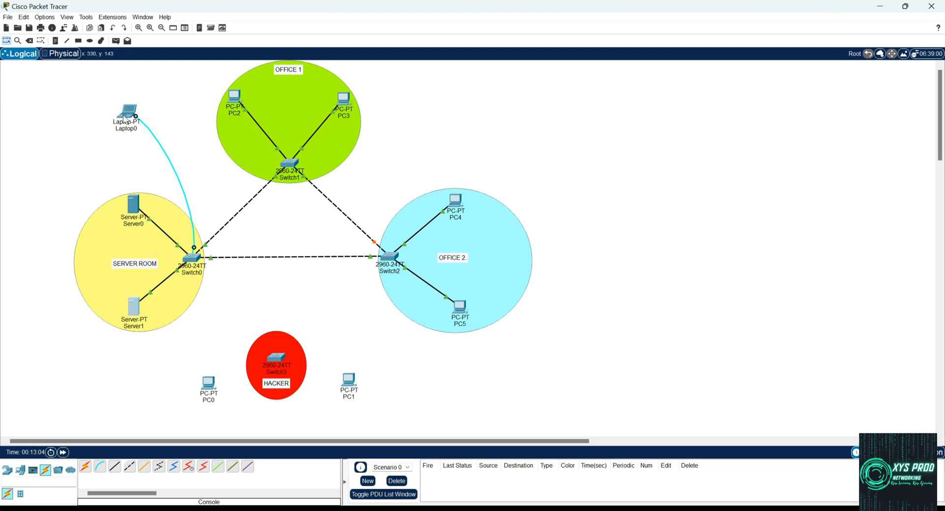
Open a terminal session on Laptop0 using the default port configuration
left_click(125, 117)
left_click_drag(523, 116, 718, 66)
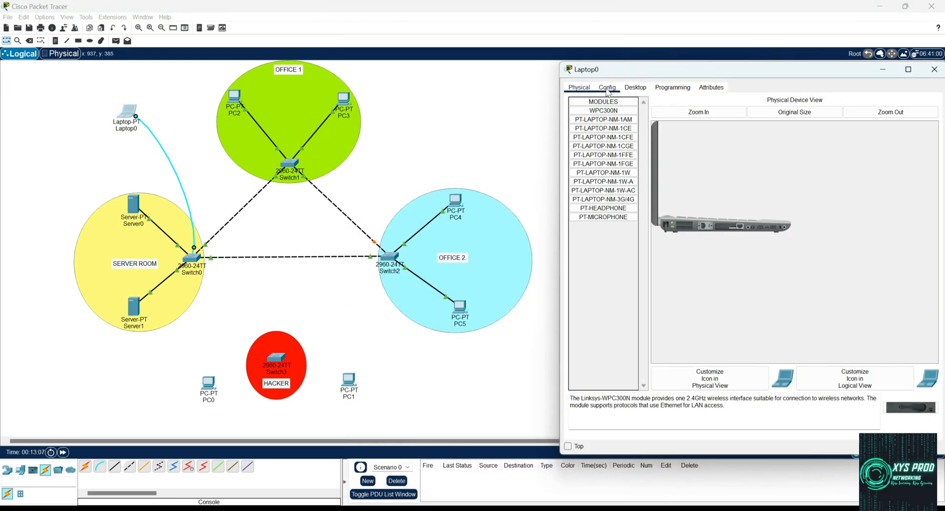
left_click(635, 87)
left_click(758, 133)
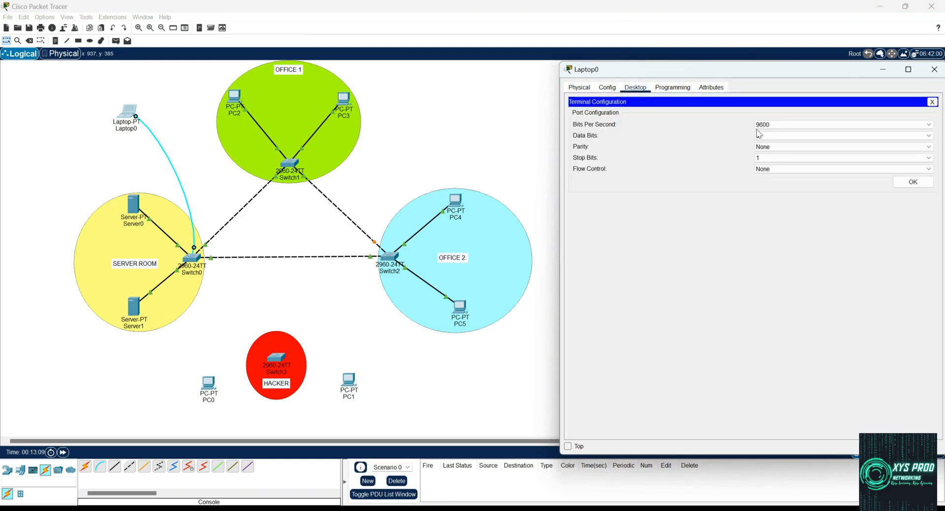
left_click(913, 182)
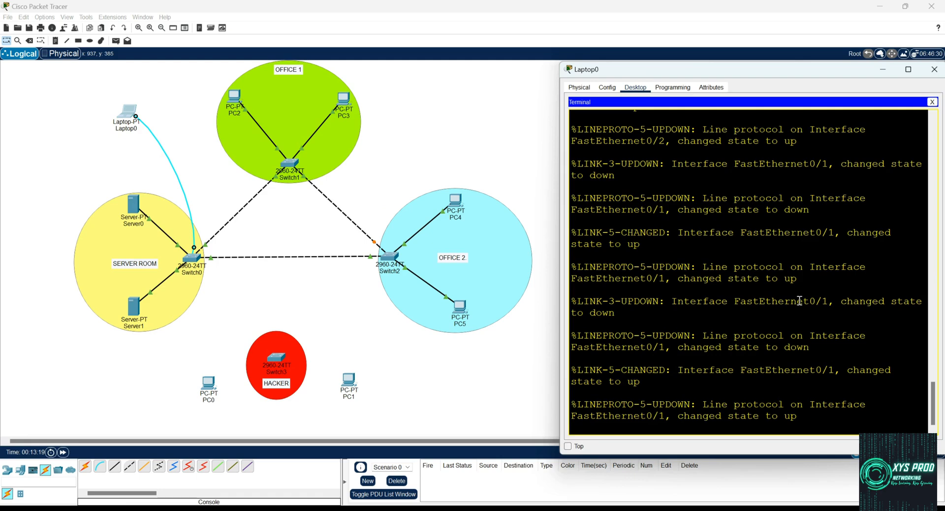
Activate the Switch0 console and enter global configuration mode with en and conf t
key("Return")
key("Return")
key("Return")
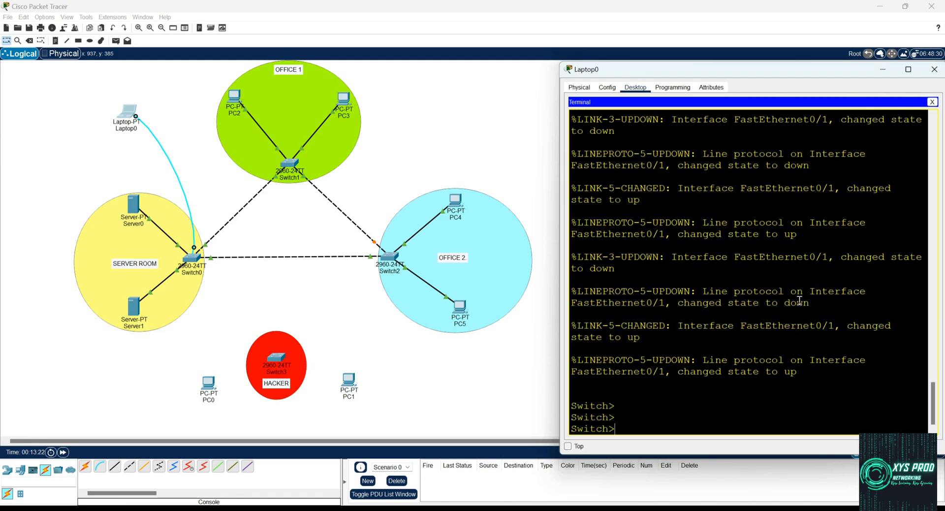
type("EN")
key("Return")
type("conf t")
key("Return")
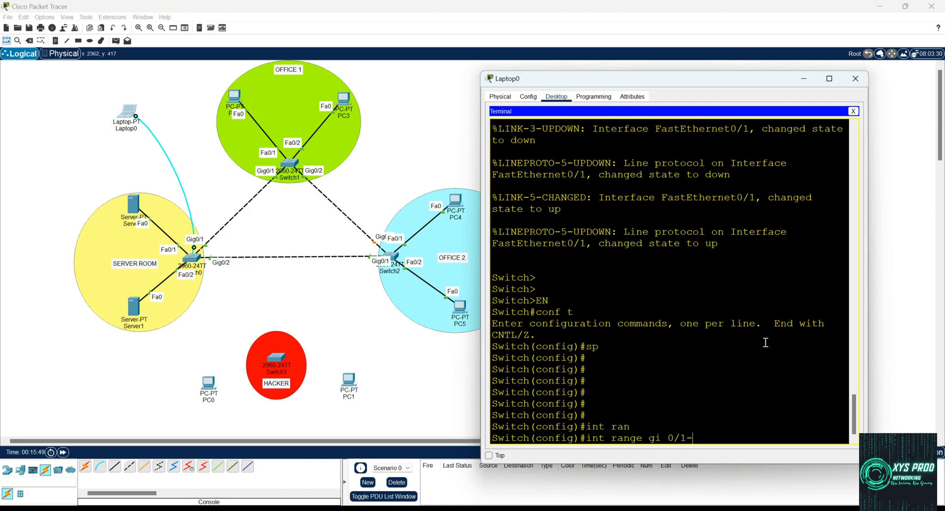
Set interface range gi 0/1-2 to switchport mode trunk and exit the interface range configuration
type("2")
key("Return")
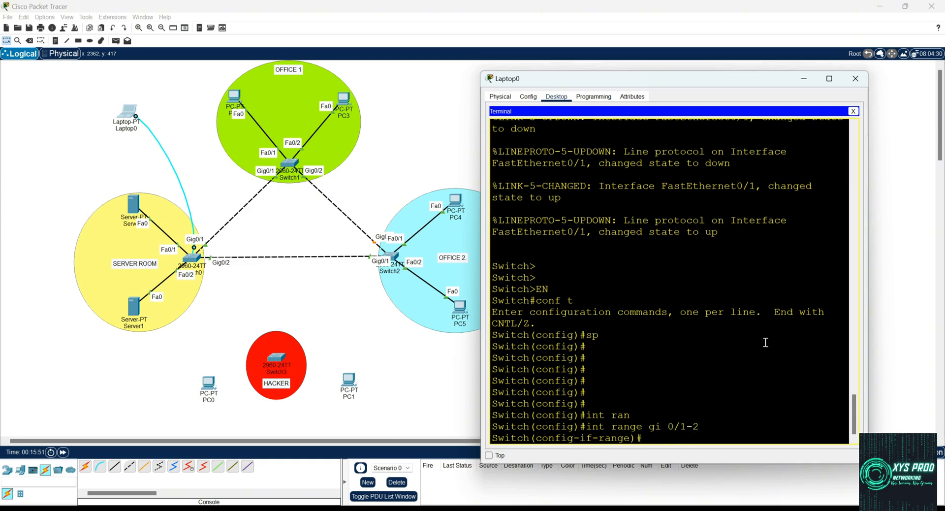
type("sw")
key("Tab")
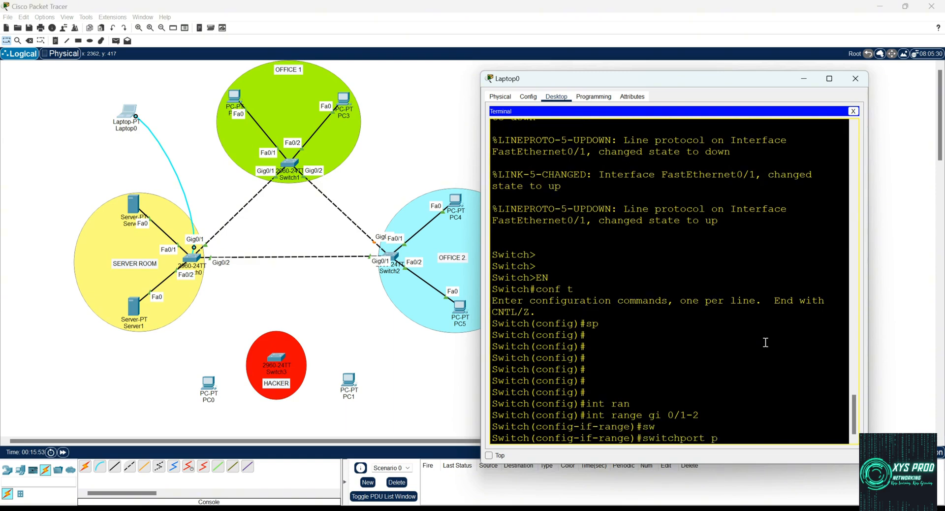
type("m")
key("Tab")
type("tgr")
key("Tab")
type("r")
key("Tab")
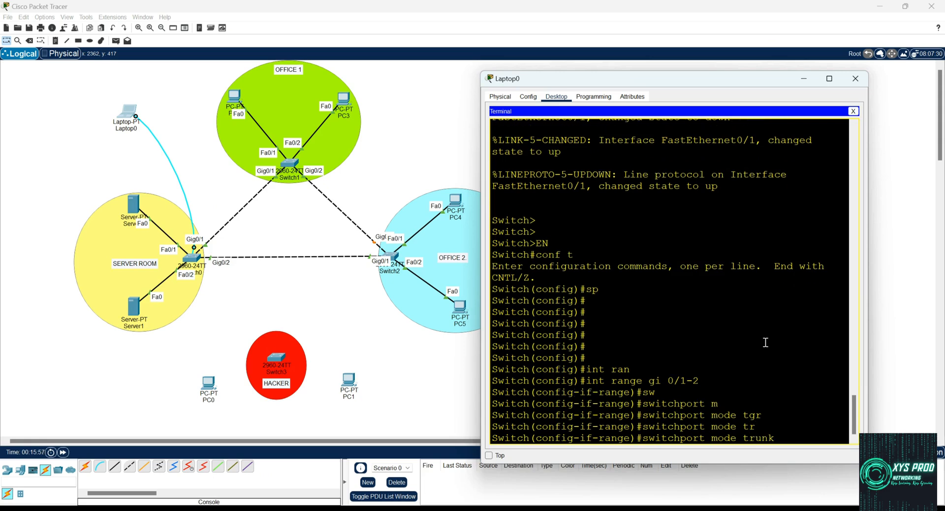
key("Return")
key("Return")
key("Return")
key("Return")
type("exit")
key("Return")
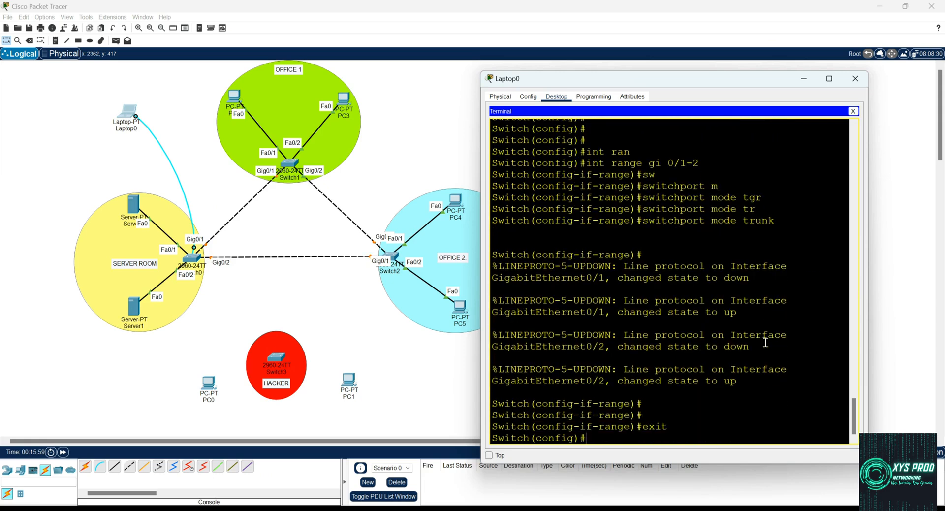
Enter configuration mode for interface range fa 0/1-24
type("int rnf")
key("BackSpace")
type("an")
key("Tab")
type("fa 0")
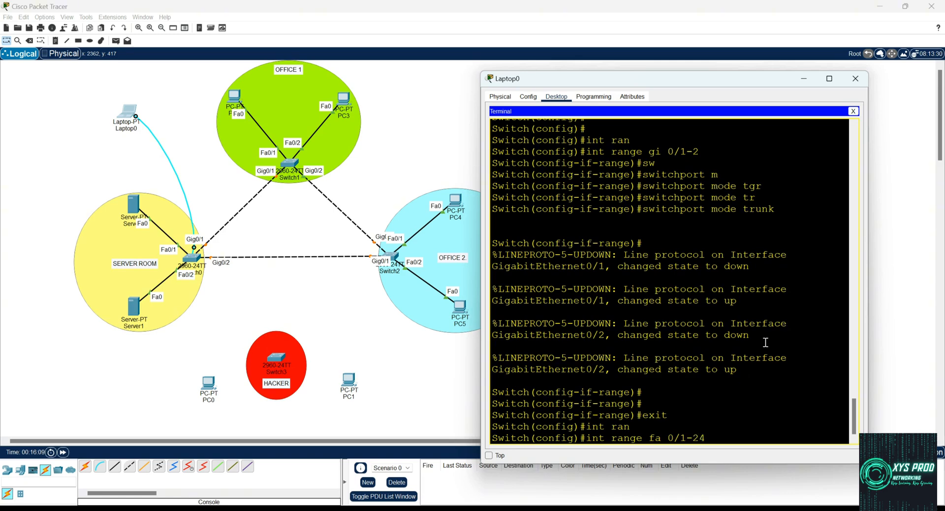
type("/1-24")
key("Return")
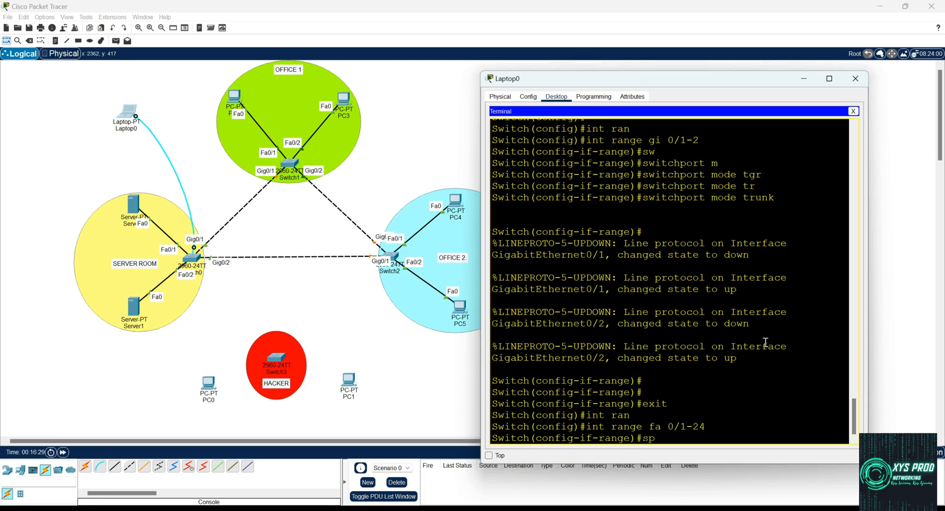
Enable BPDU guard on the selected FastEthernet range with spanning-tree bpduguard enable
key("Tab")
type("n")
key("Tab")
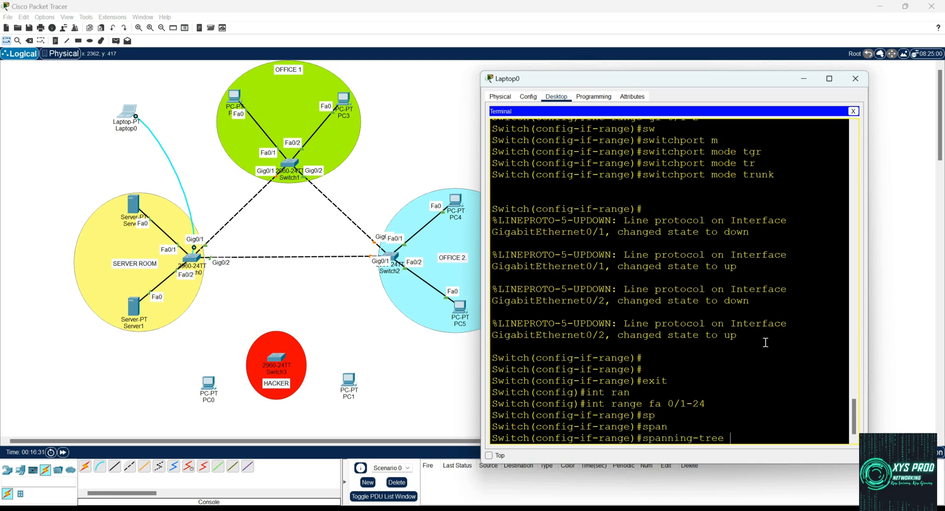
type("bp")
key("Tab")
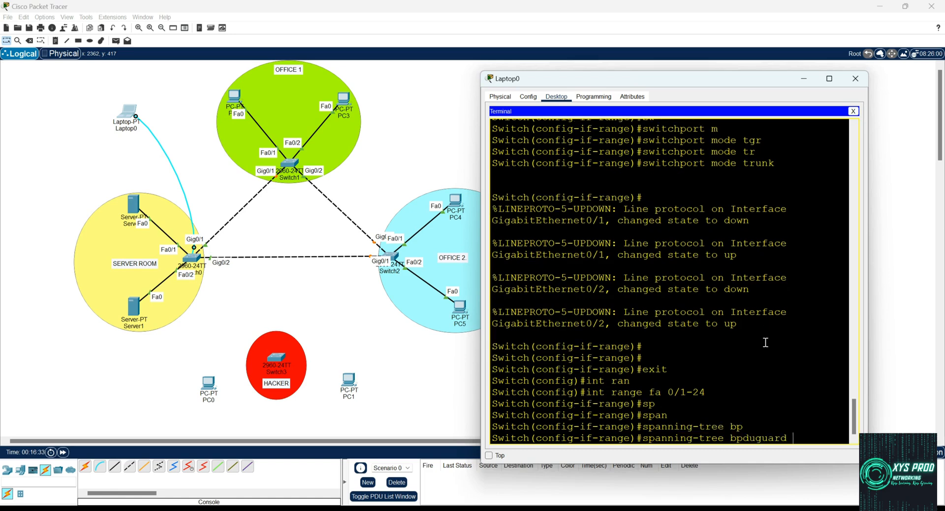
type("en")
key("Tab")
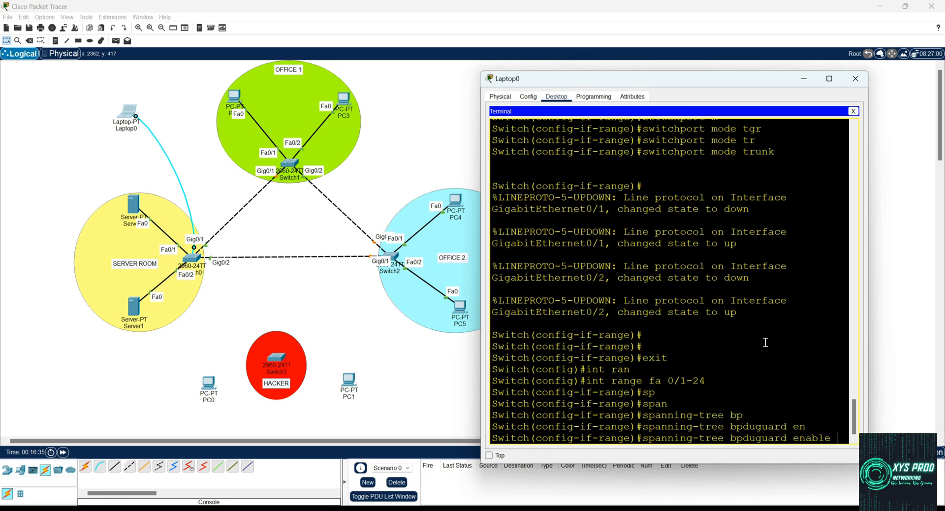
key("Return")
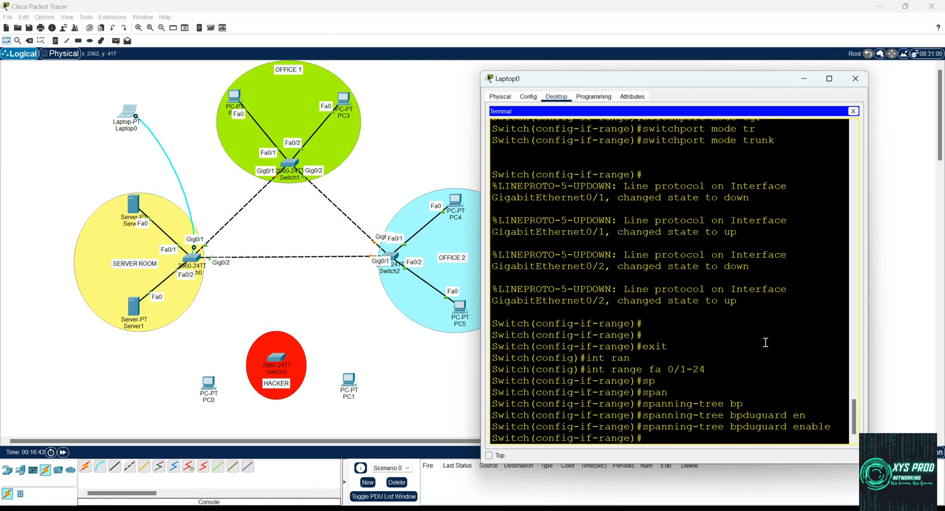
Apply root guard to the selected FastEthernet range with spanning-tree guard root
type("sp")
key("Tab")
type("an")
key("Tab")
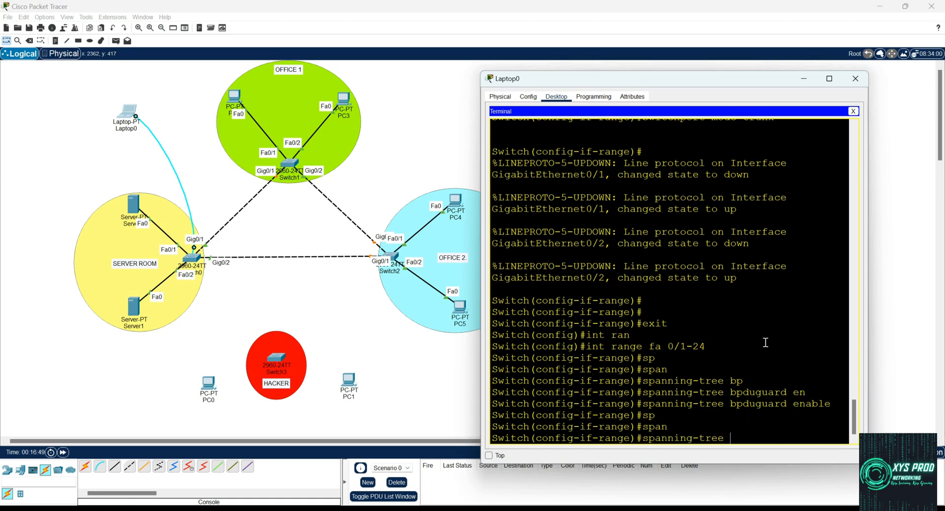
type("g")
key("Tab")
type("ro")
key("Tab")
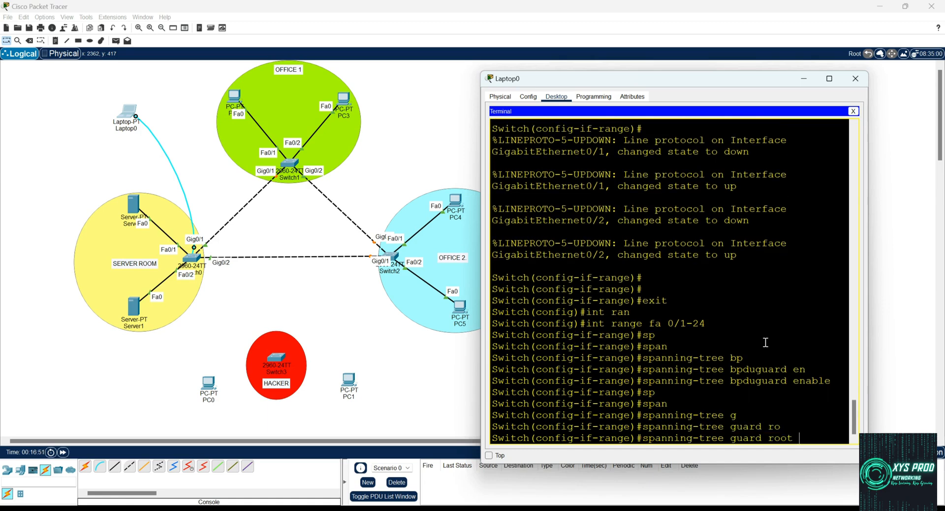
key("Return")
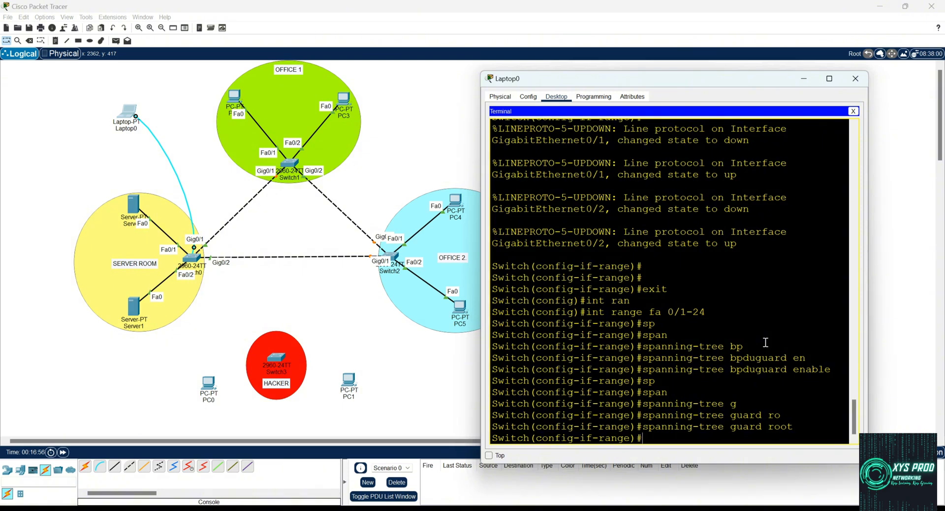
Enable PortFast on Switch0's selected FastEthernet range with spanning-tree portfast
type("sp")
key("Tab")
type("an")
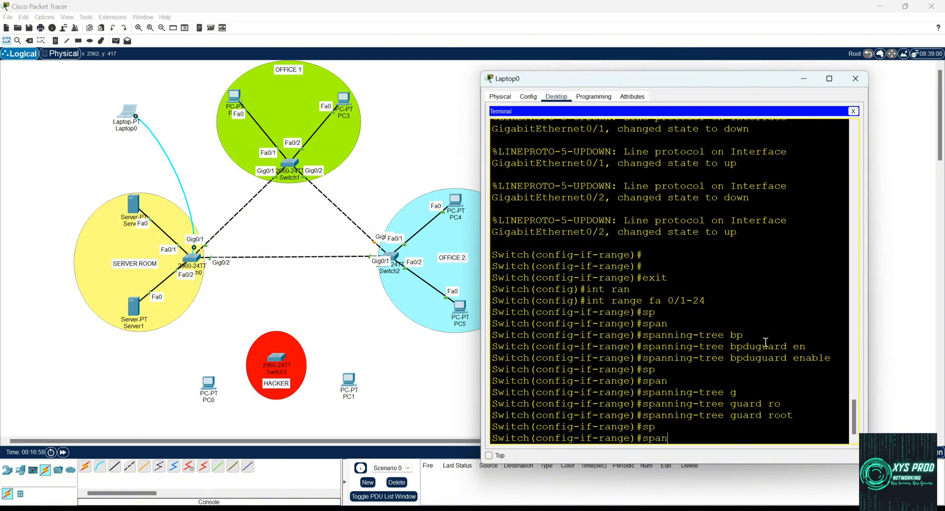
key("Tab")
type("po")
key("Tab")
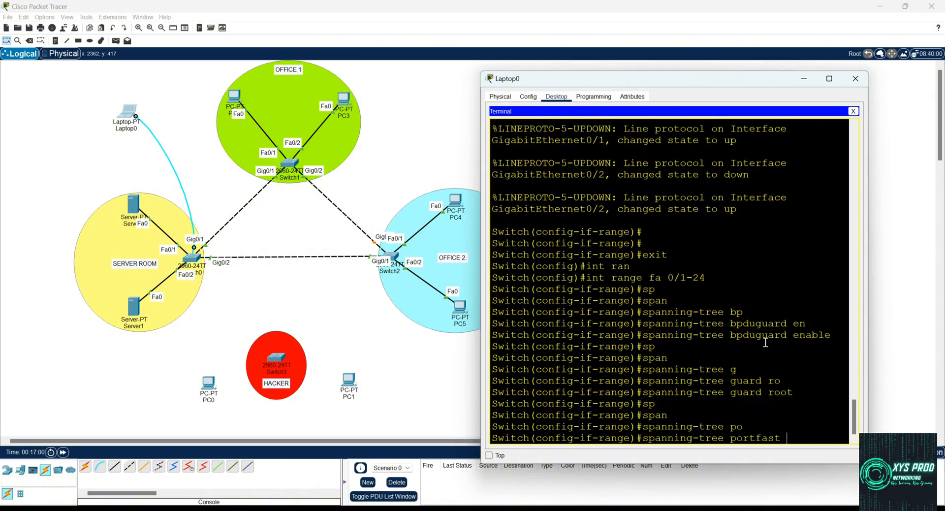
key("Return")
type("\\")
key("Return")
key("Return")
key("Return")
key("Return")
key("Return")
key("Return")
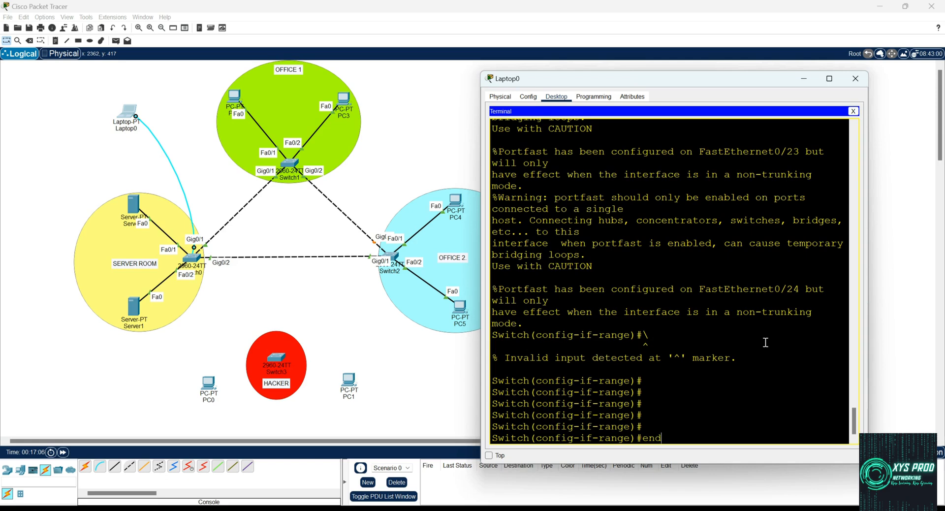
Leave configuration mode on Switch0, save the configuration with wr, and close the laptop's terminal
type("end")
key("Return")
key("Return")
type("wr")
key("Return")
key("Return")
key("Return")
key("Return")
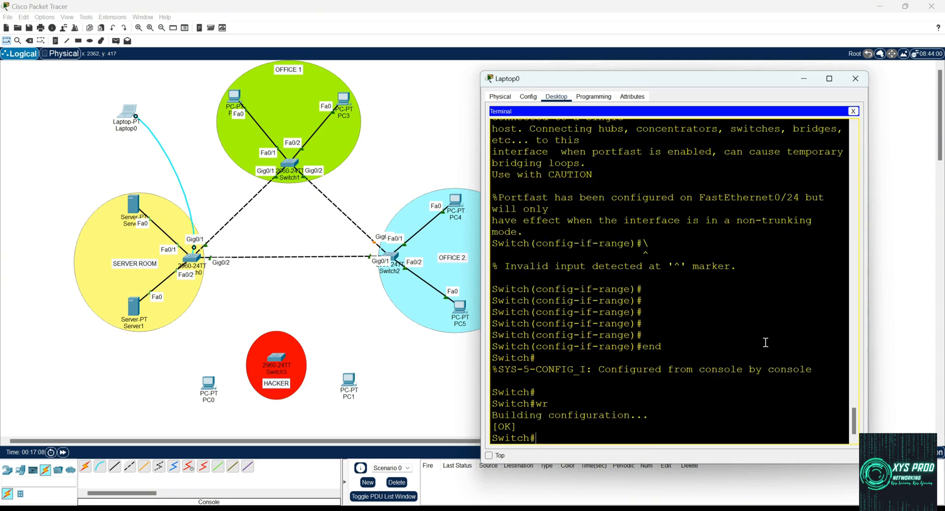
type("exirt")
key("Return")
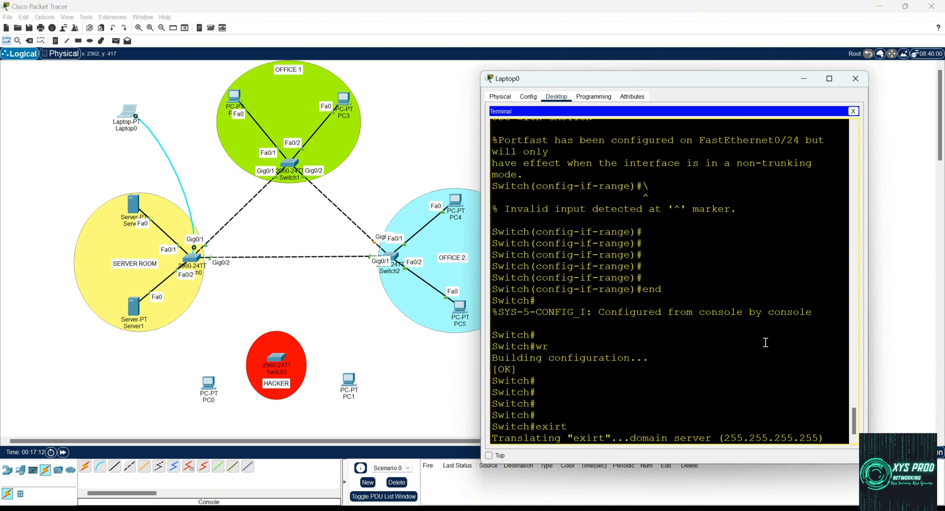
left_click(856, 78)
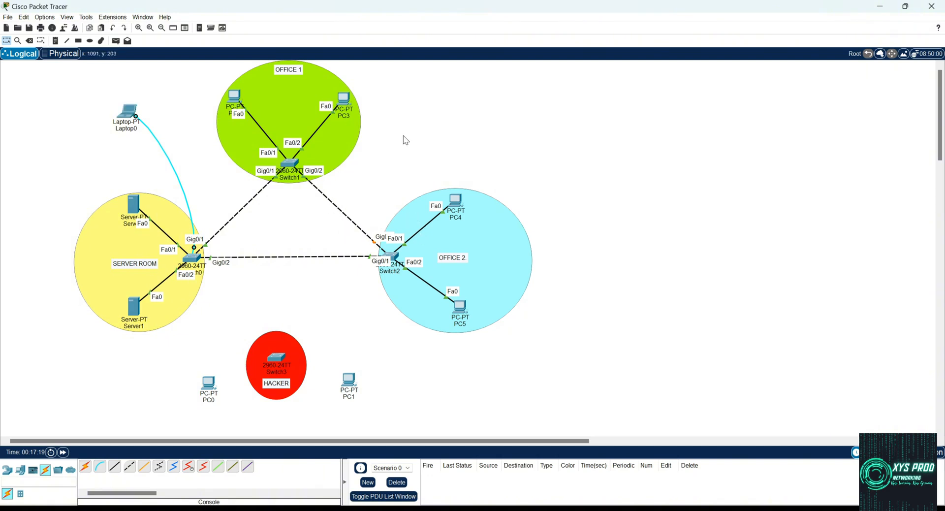
Connect the laptop's console cable to Switch1 and set its interface range gi 0/1-2 to switchport mode trunk
left_click(290, 164)
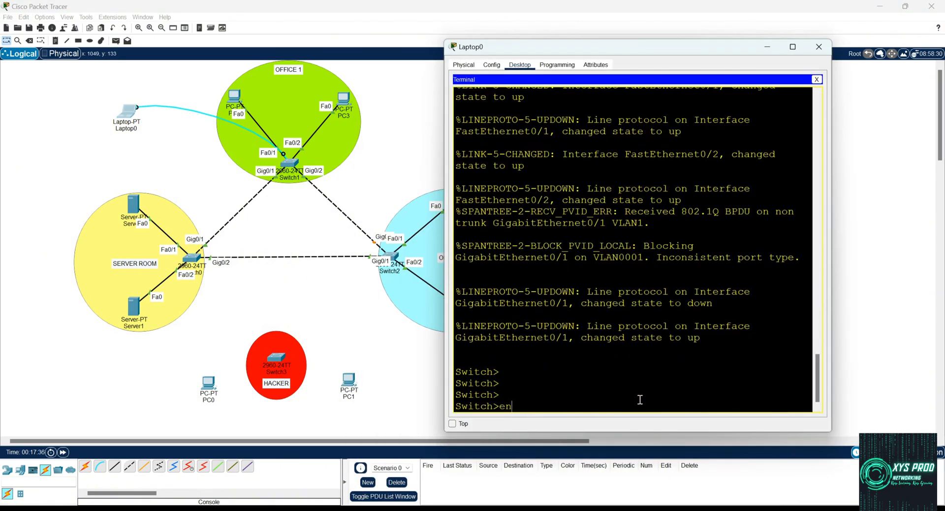
key("Return")
type("conf t")
key("Return")
type("int range gi 0/1-2")
key("Return")
type("switchport mode trunk")
key("Return")
key("Return")
key("Return")
type("exit")
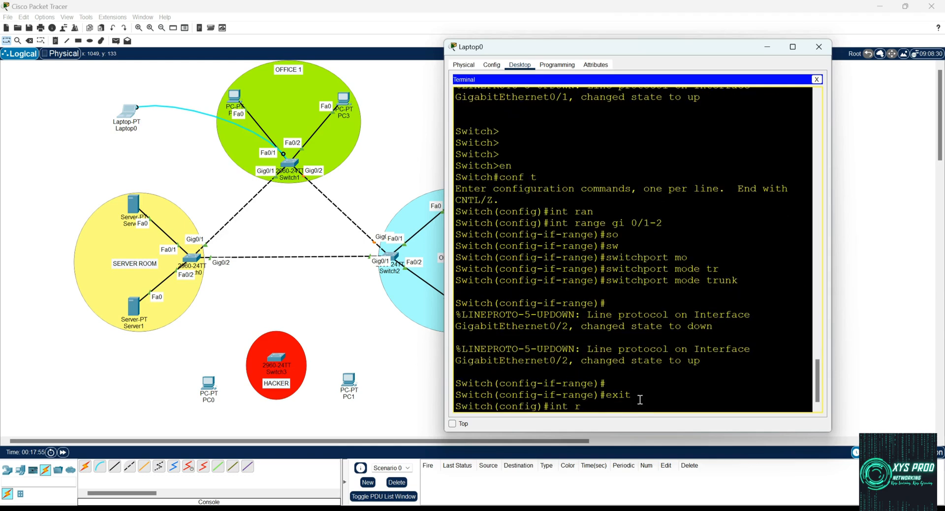
Enable BPDU guard on Switch1's interface range fa 0/1-24 with spanning-tree bpduguard enable
key("Tab")
type("fa 0/1-24")
key("Return")
type("spanning-tree bpduguard enable")
key("Return")
Apply spanning-tree guard root and spanning-tree portfast to Switch1's FastEthernet range
type("spanning-tree")
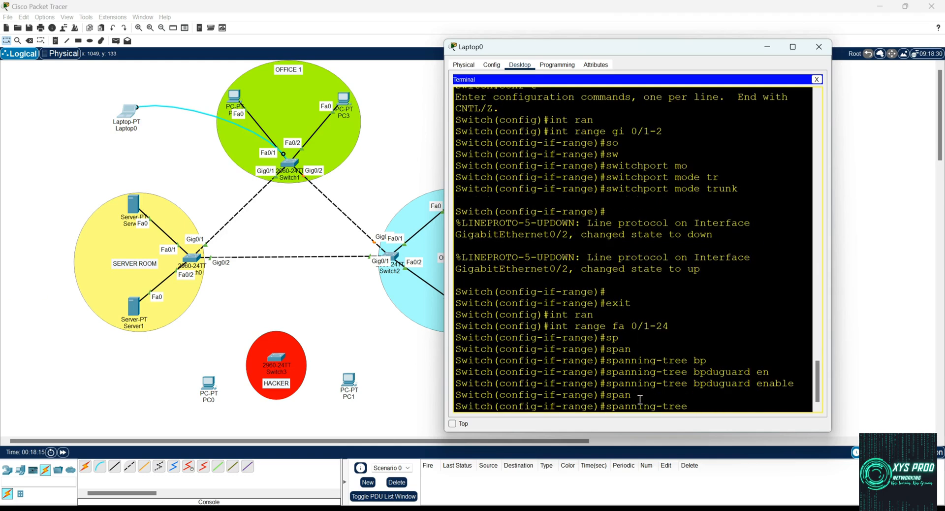
type("guard root")
key("Return")
type("spanning-tree portfast")
key("Return")
key("Return")
key("Return")
End Switch1's configuration session, save it with wr, and close the laptop window
type("end")
key("Return")
key("Return")
key("Return")
type("wr")
key("Return")
key("Return")
key("Return")
key("Return")
key("Return")
key("Return")
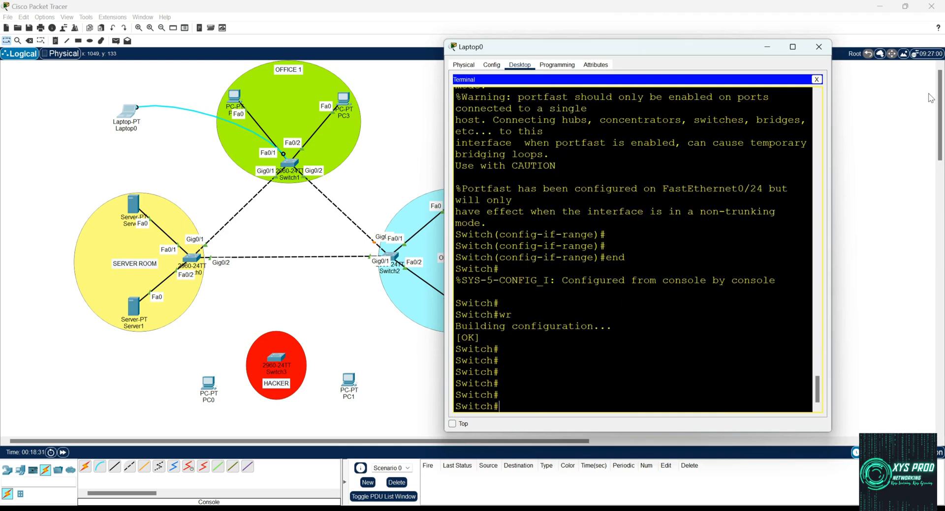
left_click(819, 46)
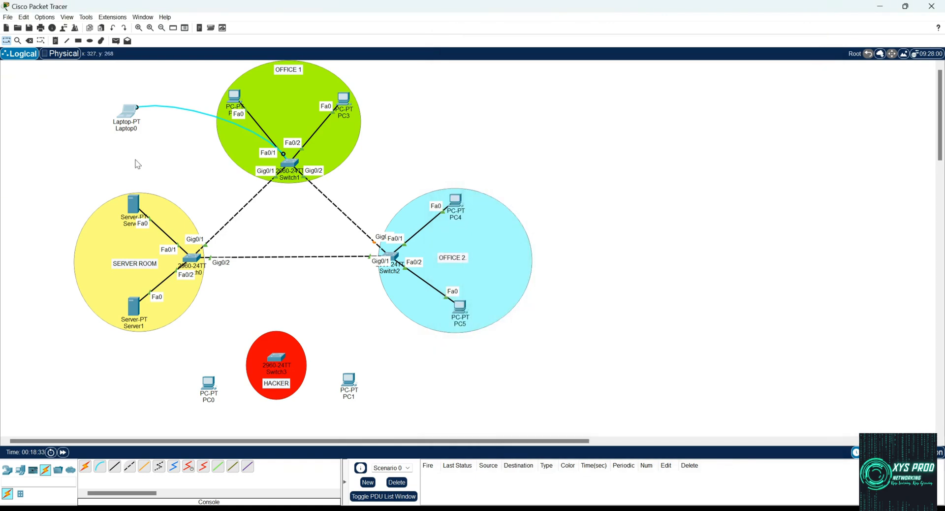
Move the laptop's console cable from Switch1 to Switch2 and open the laptop's terminal
left_click_drag(283, 154, 409, 264)
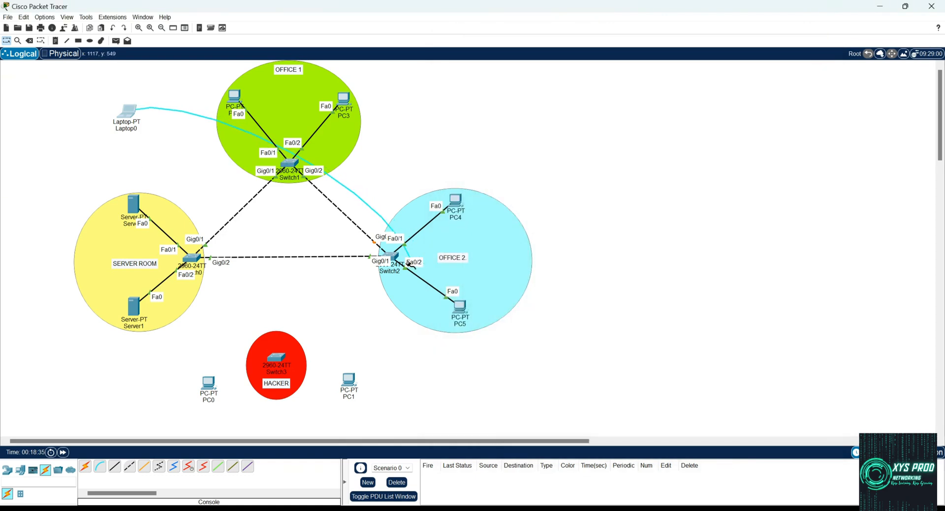
left_click(397, 255)
left_click(418, 273)
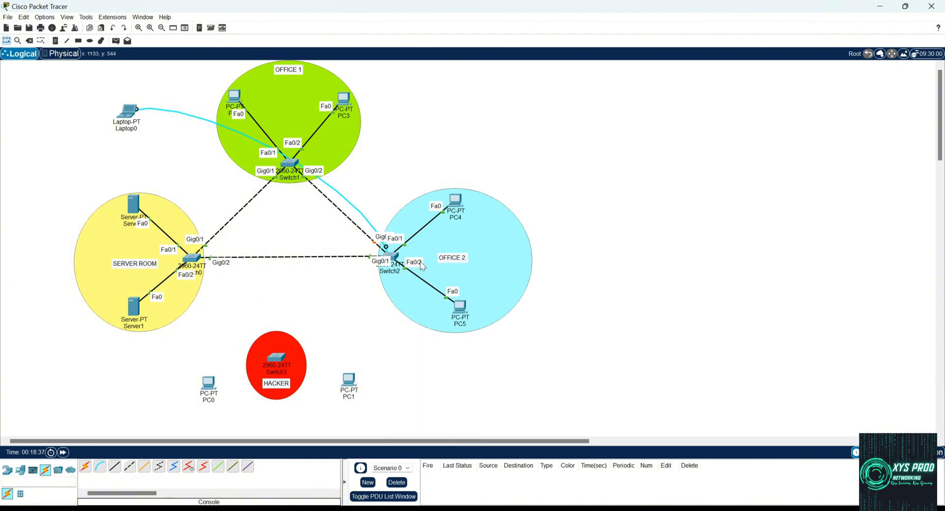
left_click(127, 114)
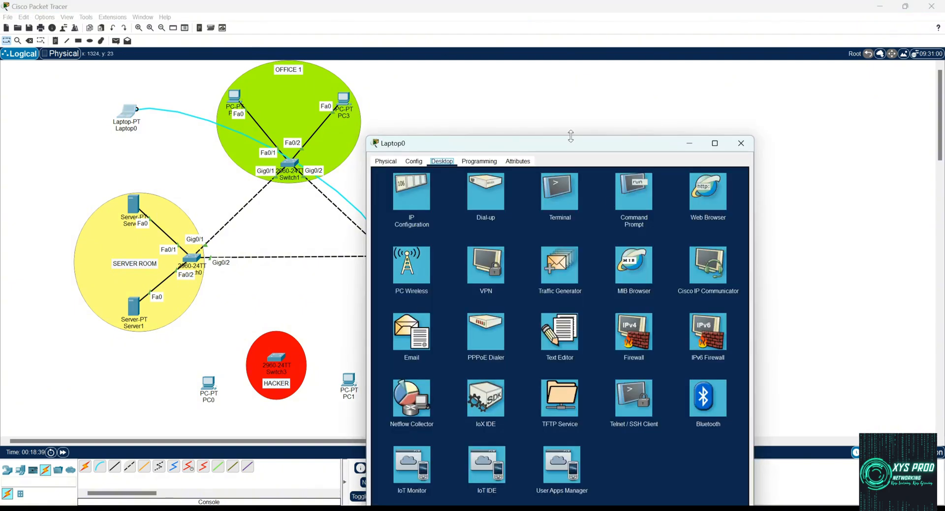
left_click(558, 191)
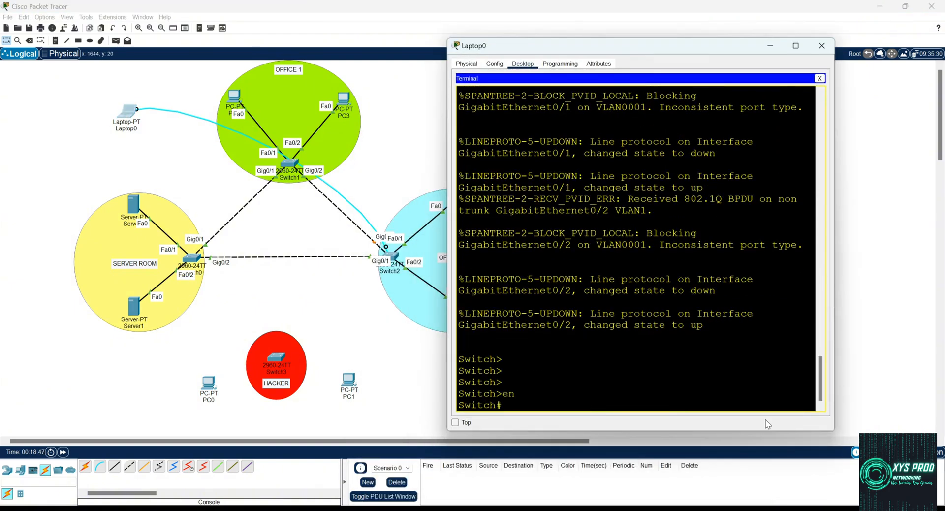
Set Switch2's interface range gi 0/1-2 to switchport mode trunk from global configuration mode
type("conf t")
key("Return")
type("int ran")
key("Tab")
type("gi 0/1-2")
key("Return")
type("sw")
key("Tab")
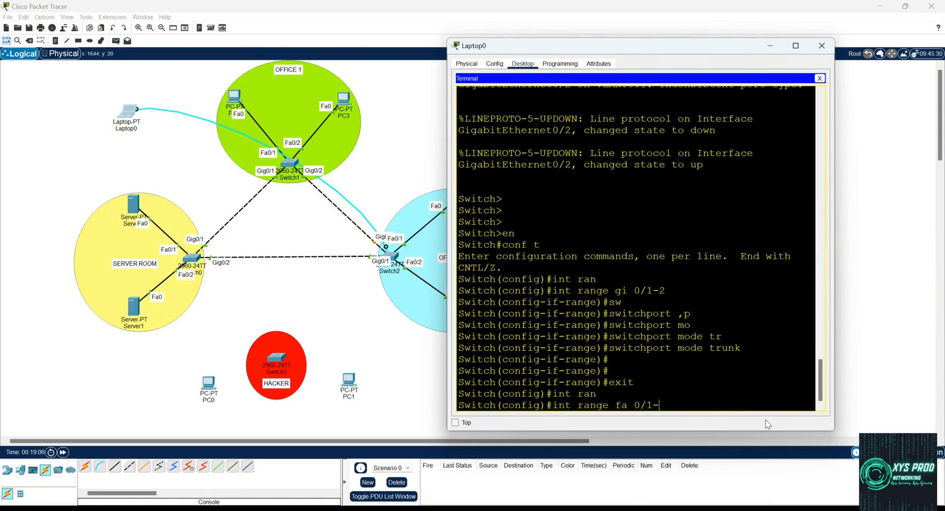
Enable BPDU guard on Switch2's interface range fa 0/1-24 with spanning-tree bpduguard enable
type("24")
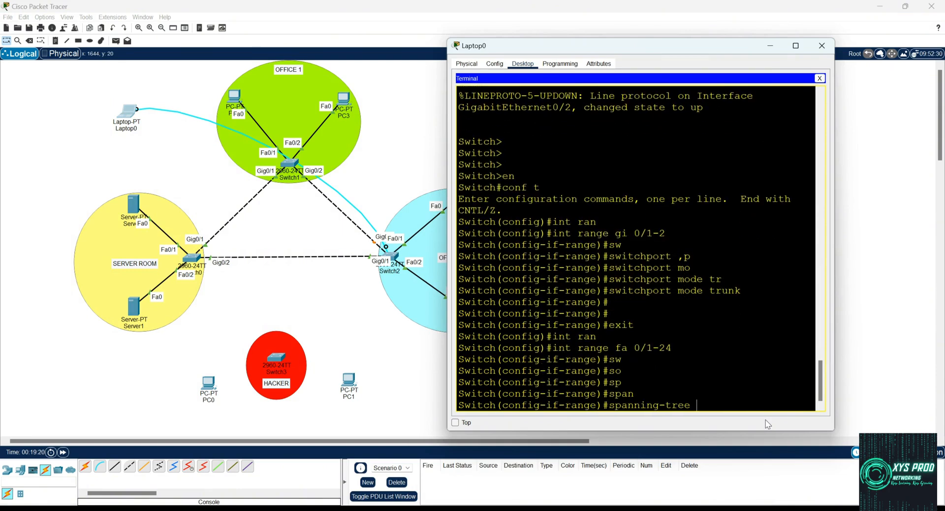
type("bp")
key("Tab")
type("en")
key("Tab")
key("Return")
Apply spanning-tree guard root and spanning-tree portfast to Switch2's FastEthernet range
type("sp")
key("Tab")
key("Tab")
type("an")
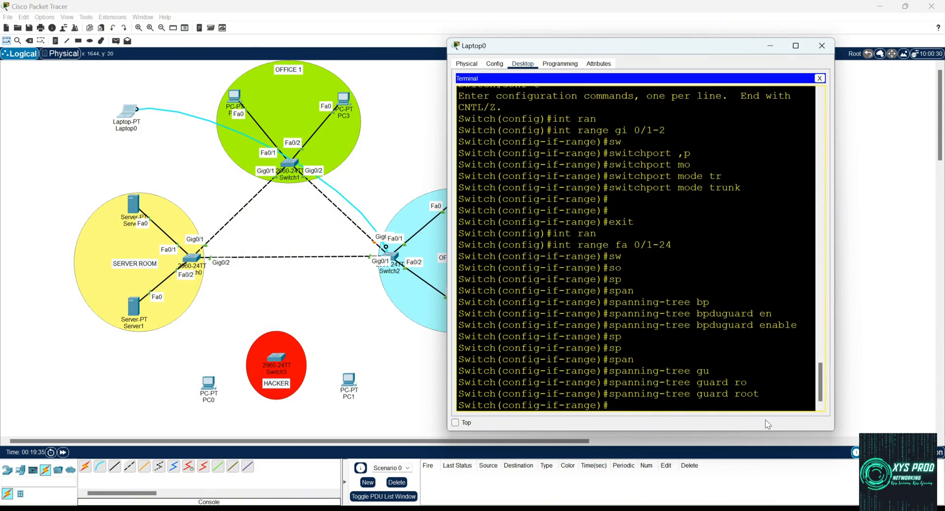
key("Return")
key("Return")
key("Return")
key("Return")
End Switch2's configuration session, save it with wr, and close the laptop window
type("end")
key("Return")
key("Return")
key("Return")
type("wr")
key("Return")
key("Return")
key("Return")
key("Return")
key("Return")
key("Return")
key("Return")
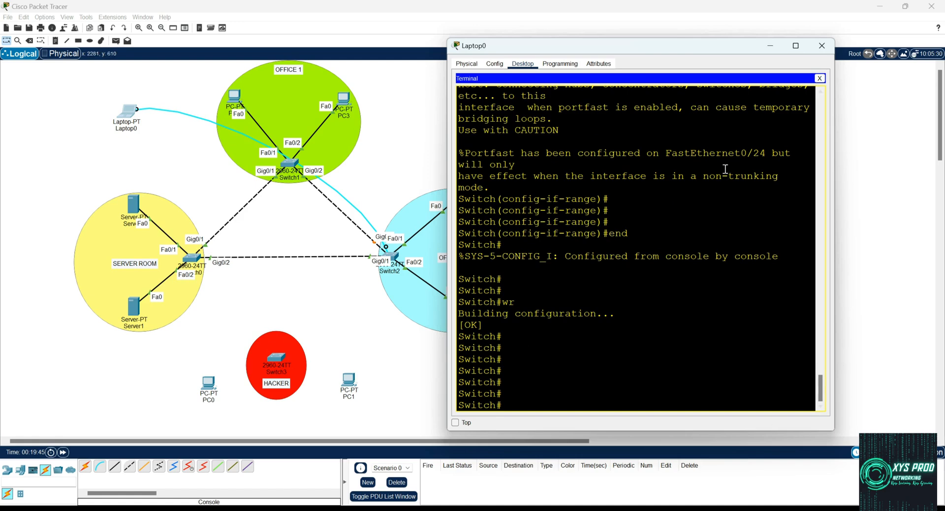
left_click(822, 46)
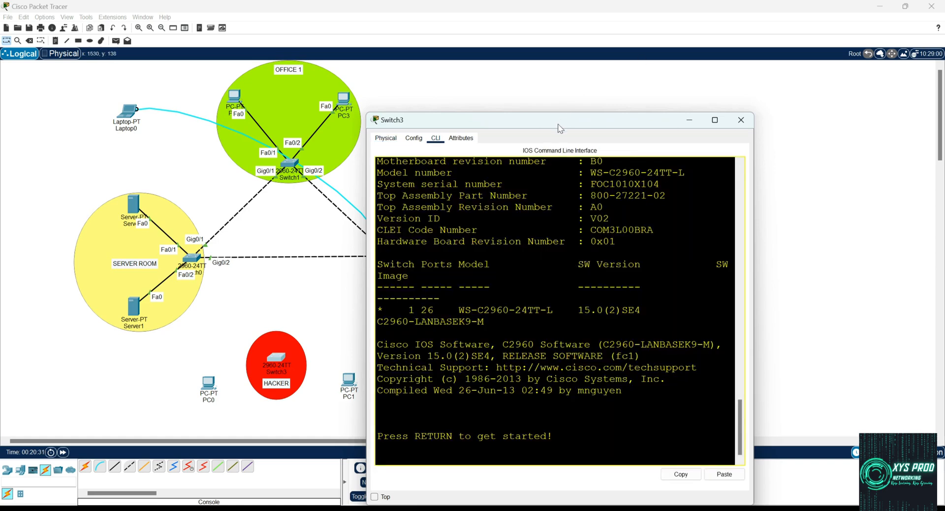
Start a command-line session on Switch3 and enter global configuration mode with en and conf t
left_click_drag(628, 69, 687, 91)
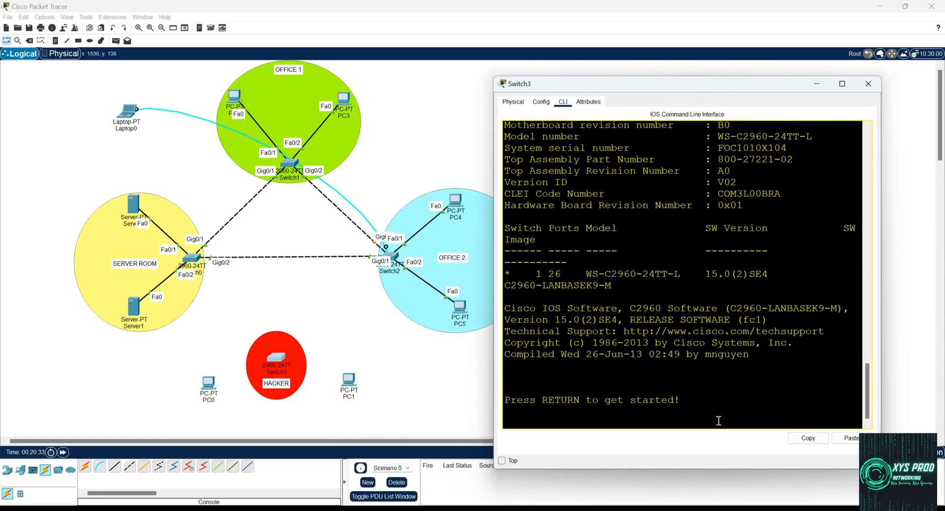
key("Return")
key("Return")
key("Return")
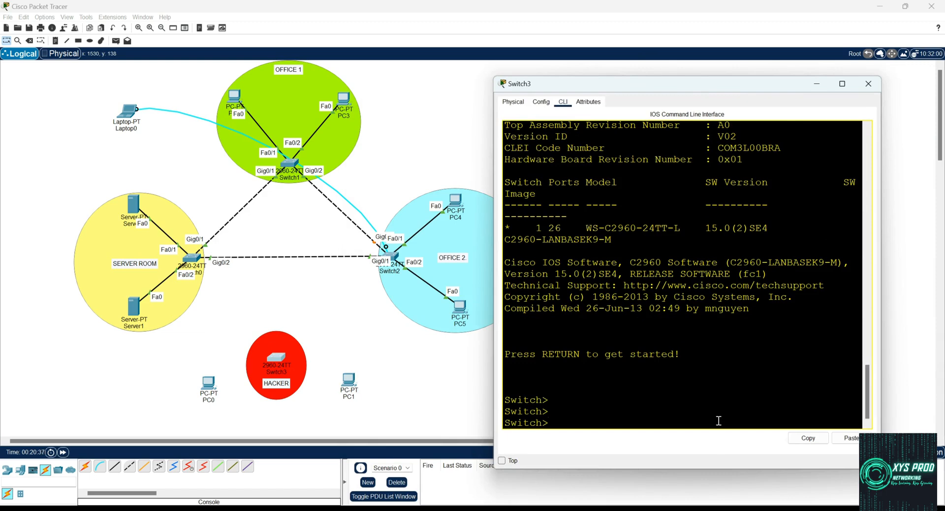
type("en")
key("Return")
type("con")
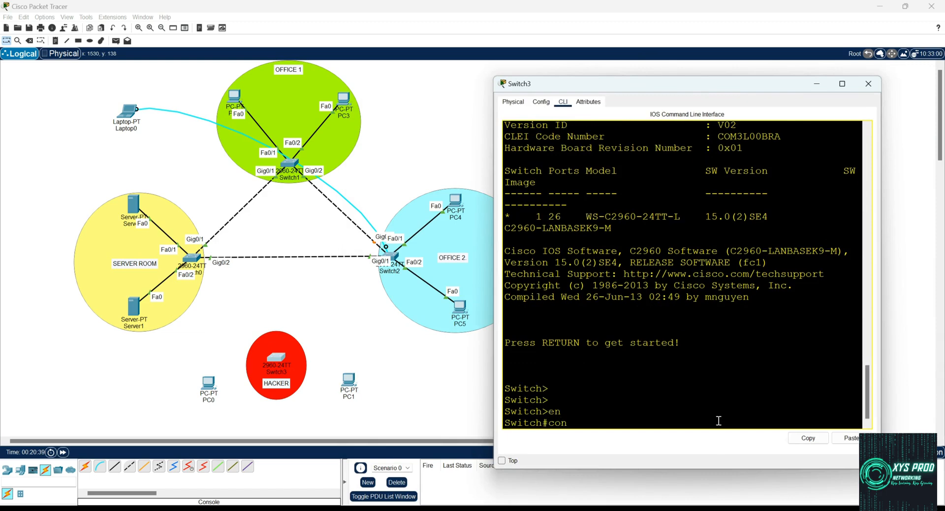
type("f t")
key("Return")
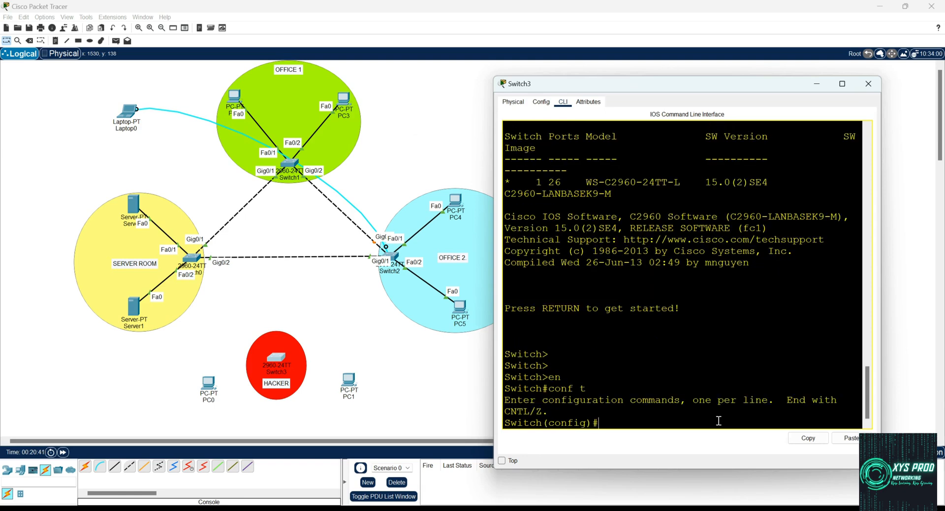
Set Switch3's spanning-tree priority for VLAN 1 to 0
type("spnan")
key("Tab")
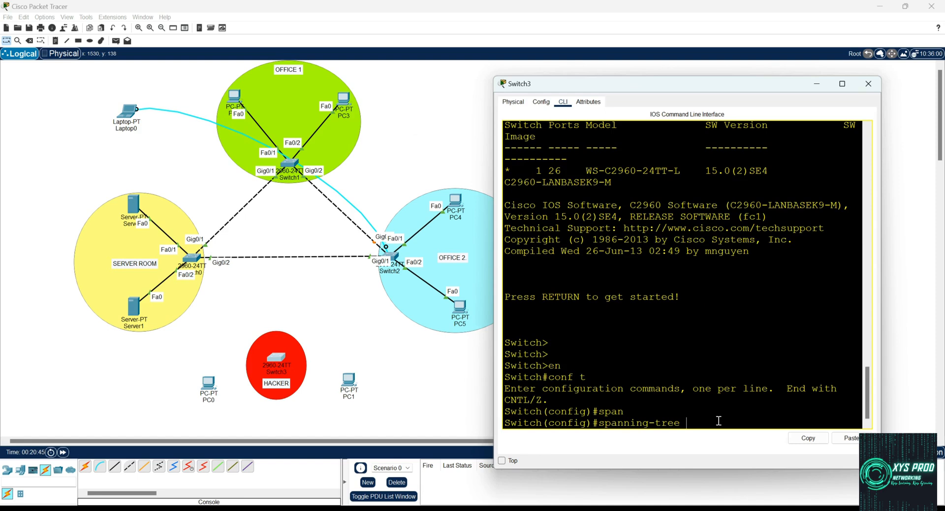
type("vl")
key("Tab")
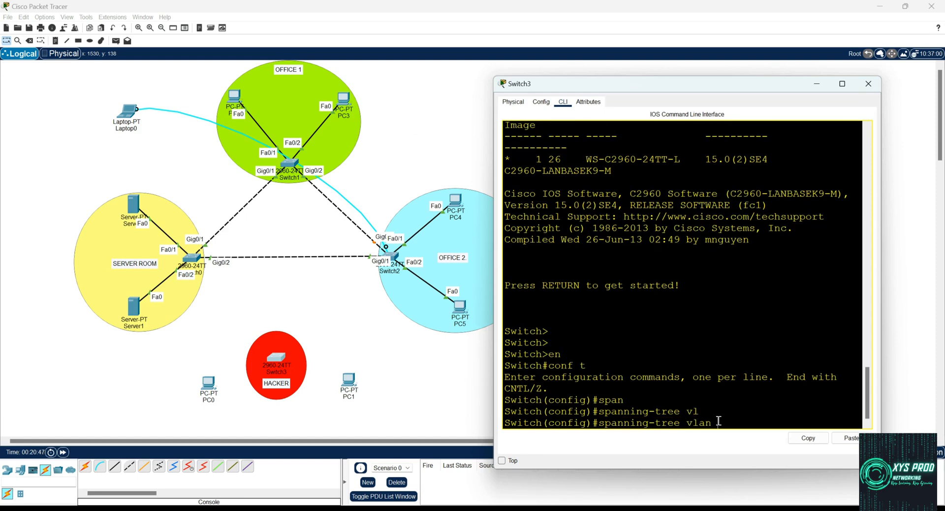
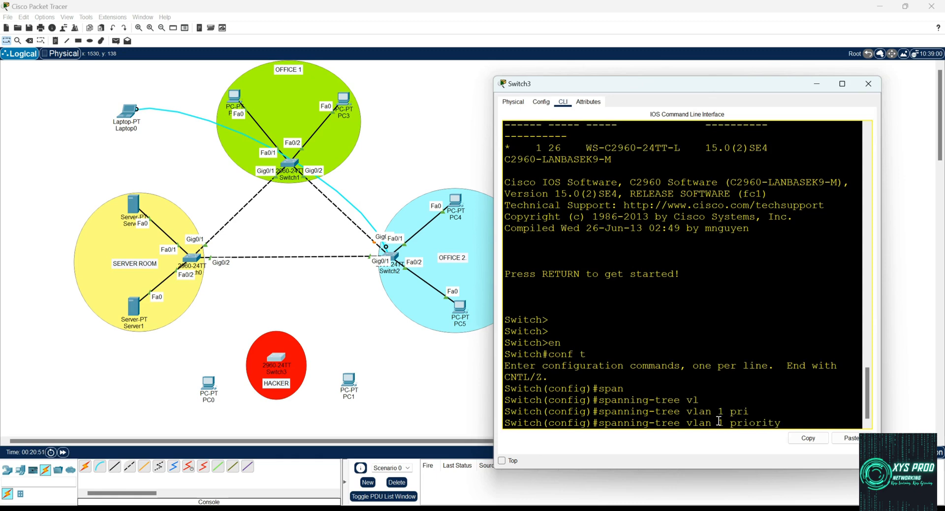
type("0")
key("Return")
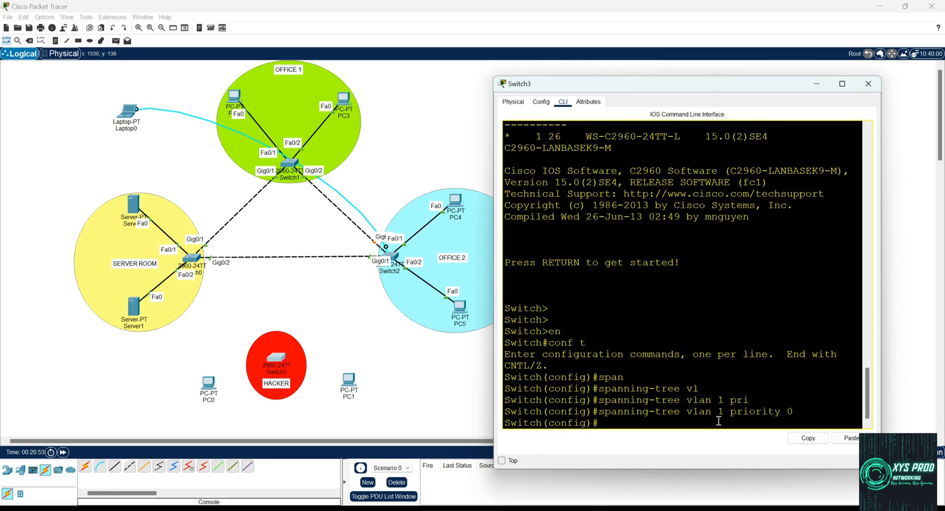
End Switch3's configuration session, save it with wr, and close the Switch3 window
key("BackSpace")
key("BackSpace")
key("Return")
key("Return")
type("wr")
key("Return")
key("Return")
key("Return")
key("Return")
key("Return")
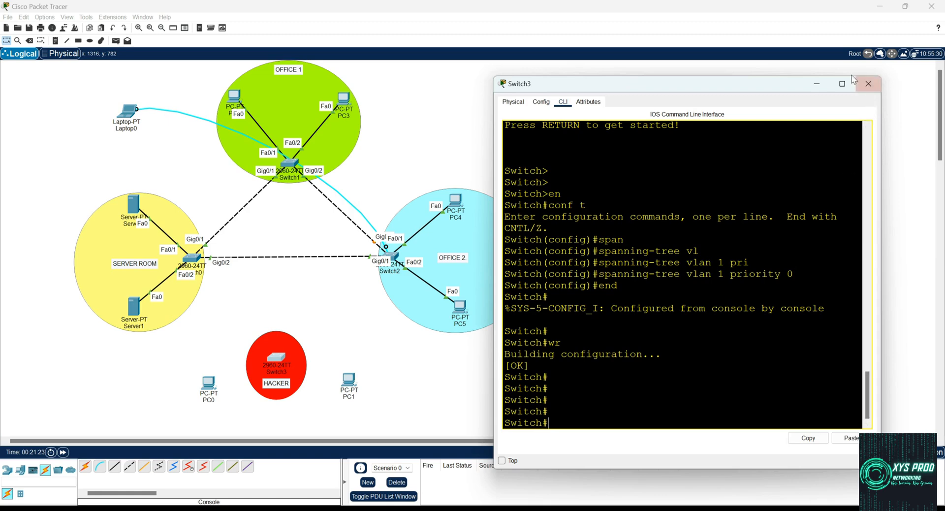
left_click(868, 84)
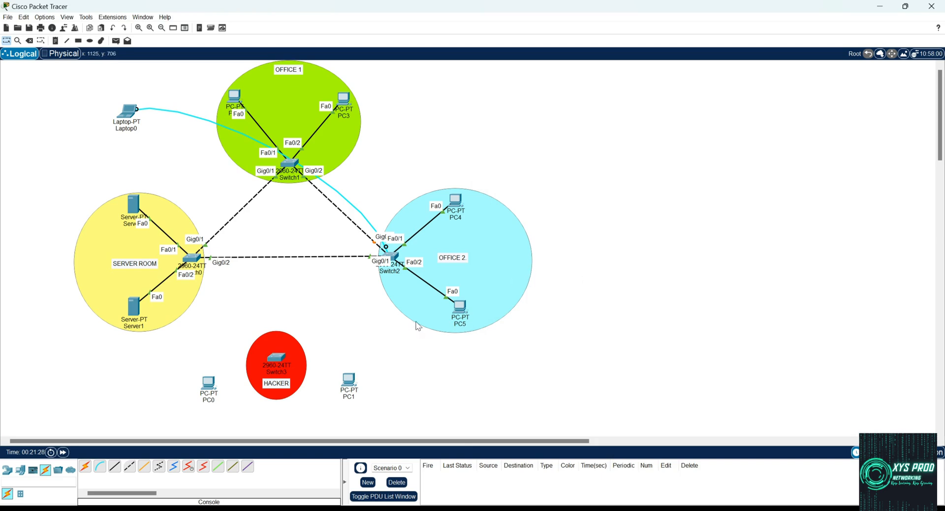
Connect PC0 to Switch3 with an automatically chosen cable and move PC0 to the right of the hacker area, above PC1
left_click(85, 466)
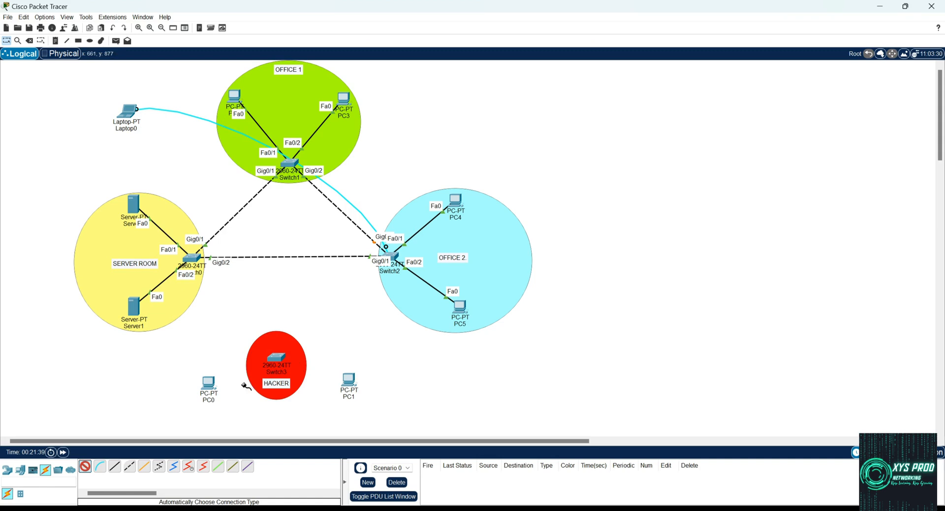
left_click(213, 383)
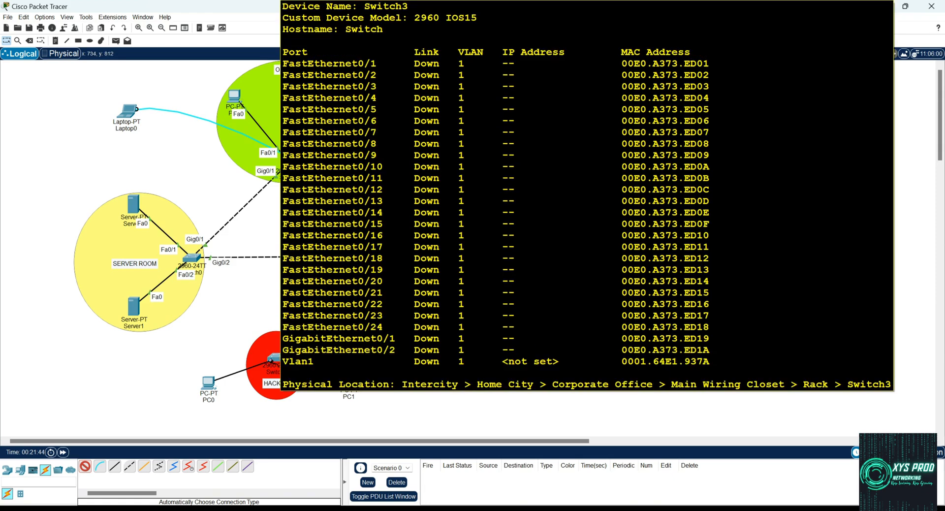
left_click(278, 358)
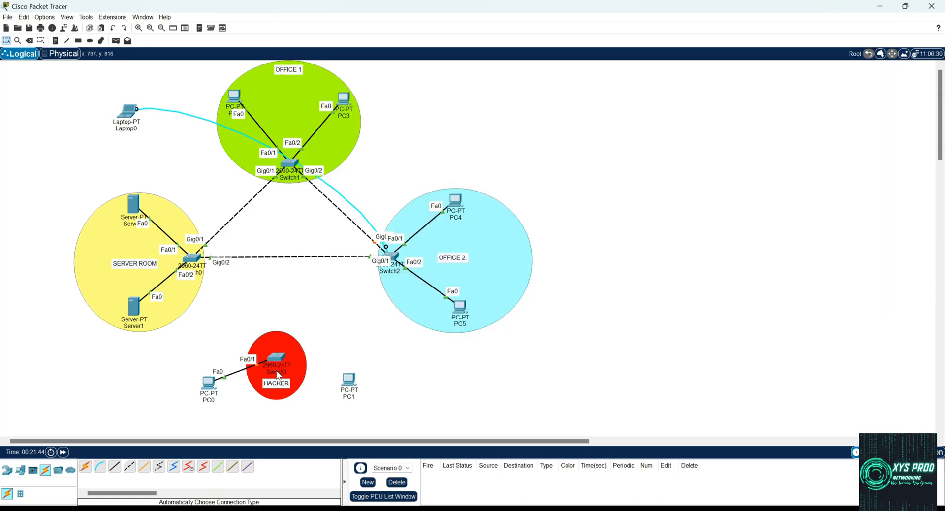
left_click_drag(208, 385, 384, 356)
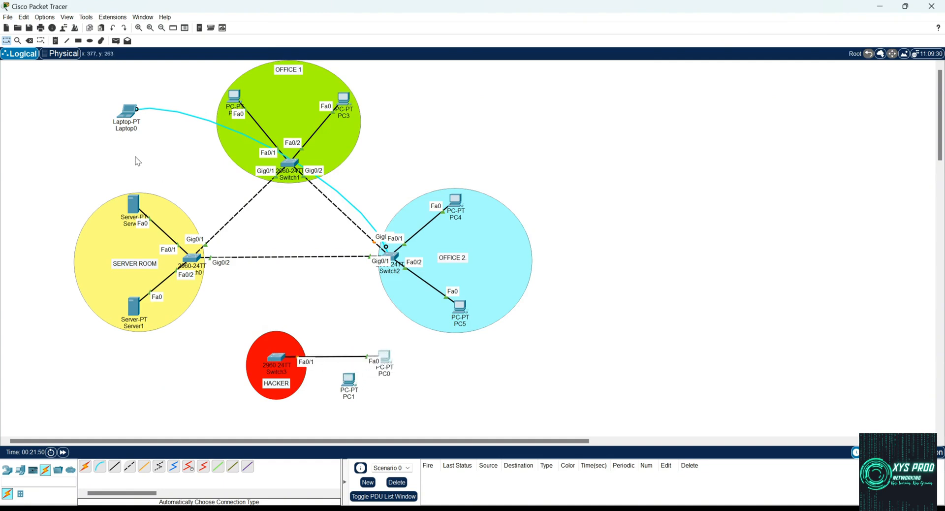
Turn off the preference that always shows port labels in the logical workspace and close the preferences
left_click(45, 17)
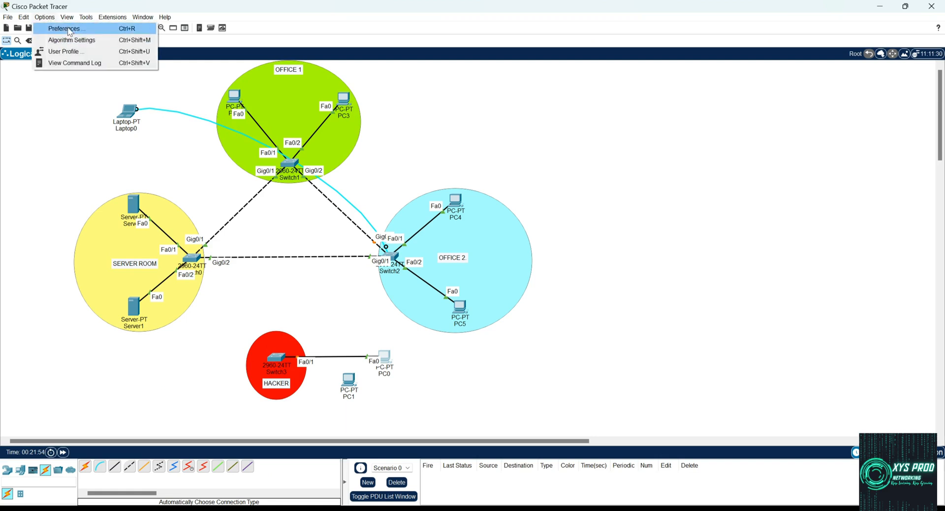
left_click(68, 28)
left_click(221, 142)
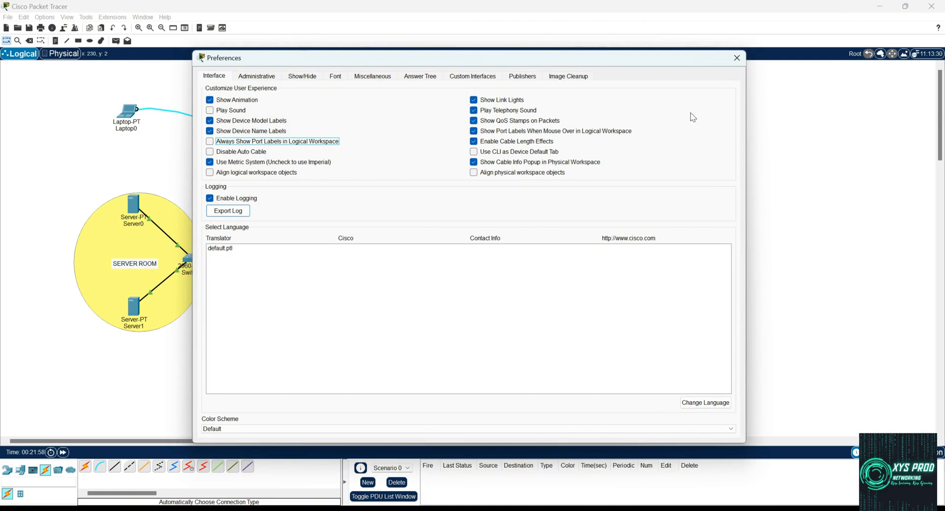
left_click(736, 59)
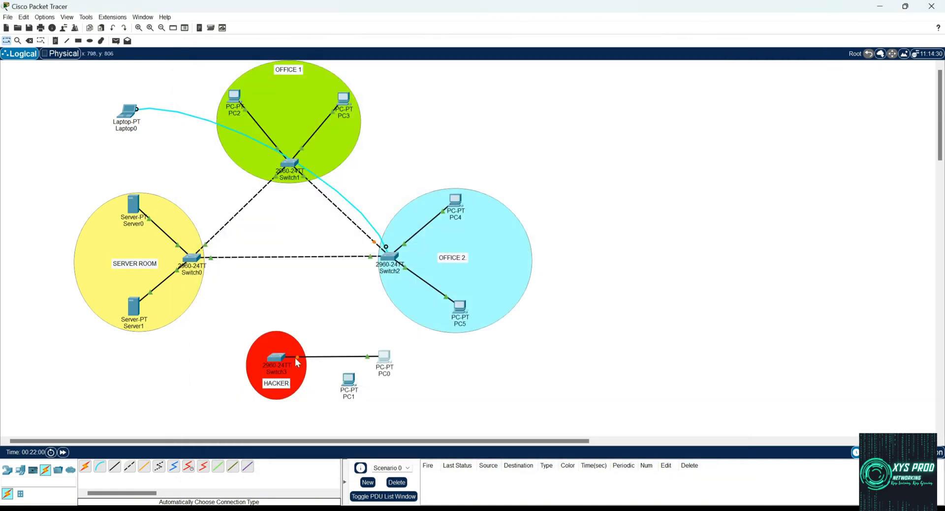
Shift the red hacker ellipse slightly left and recable the loose PCs, connecting PC1 to Switch3 and PC0 to Switch2
left_click_drag(297, 365, 285, 365)
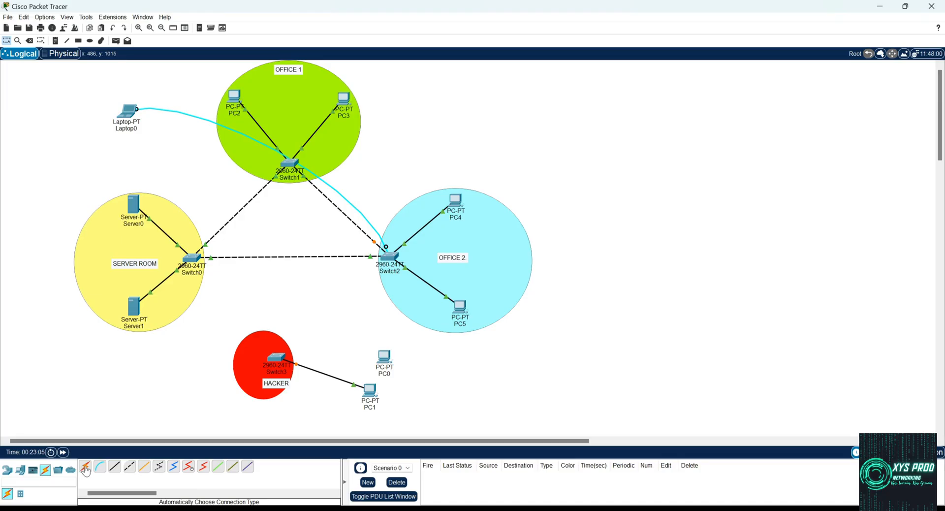
left_click(85, 467)
left_click(385, 360)
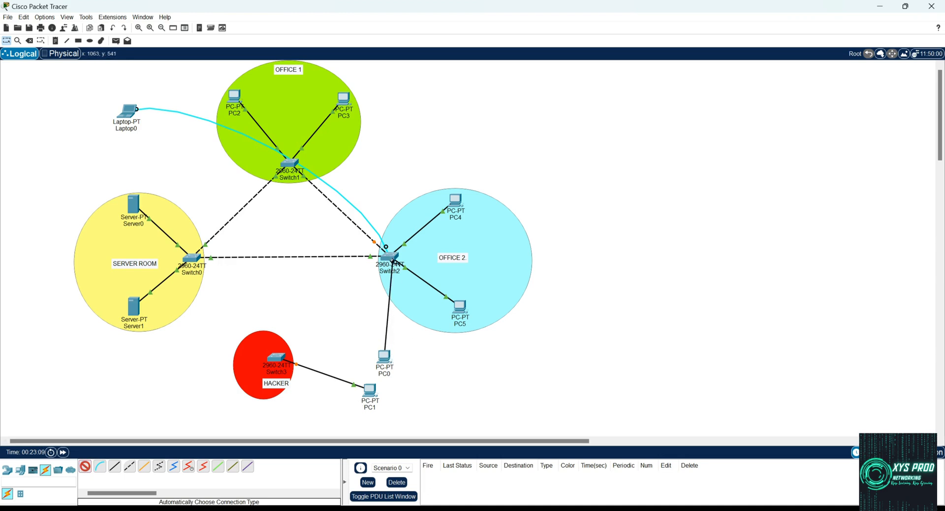
left_click(392, 256)
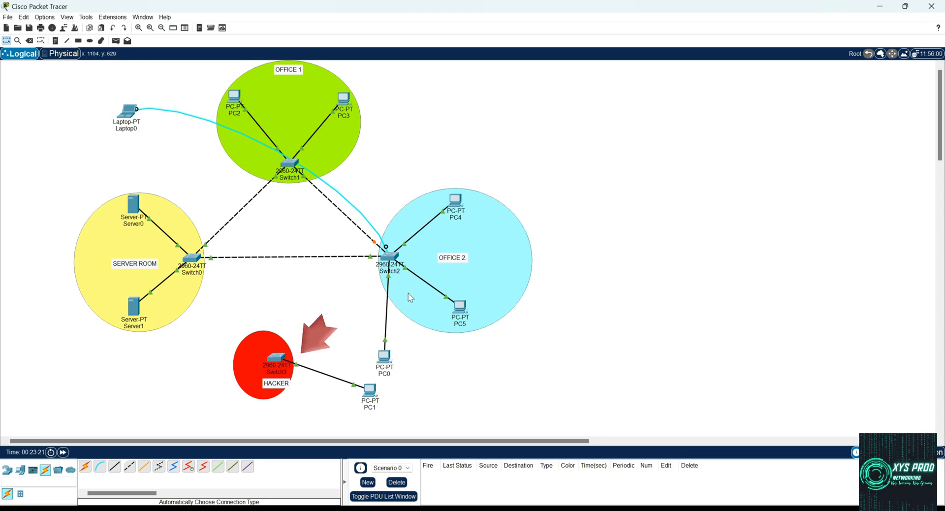
Place one more PC in OFFICE 1, one more PC in OFFICE 2, and a third server in the SERVER ROOM
left_click(21, 470)
left_click(87, 466)
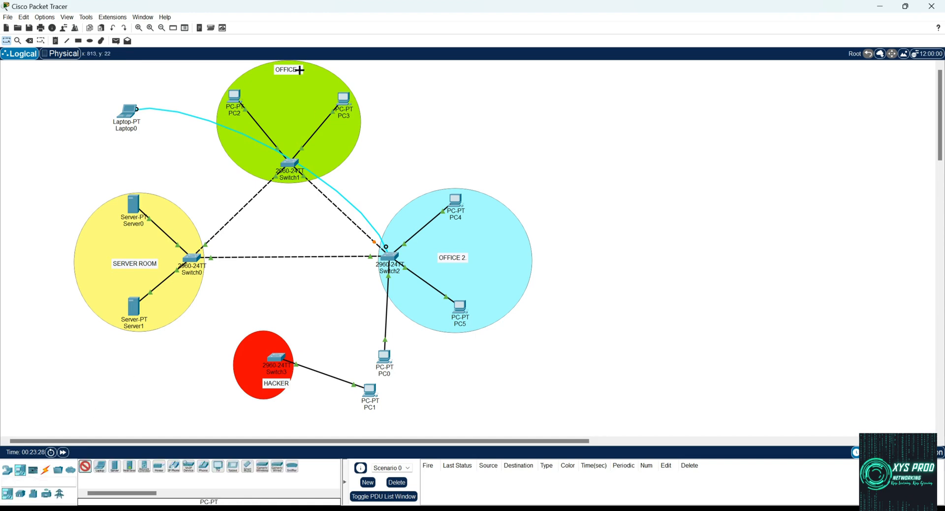
left_click(287, 93)
left_click(489, 253)
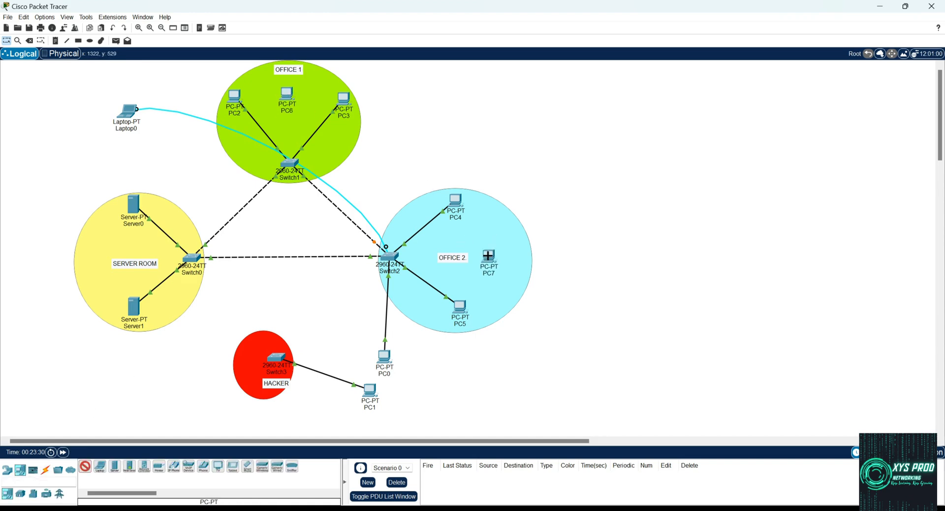
left_click(116, 467)
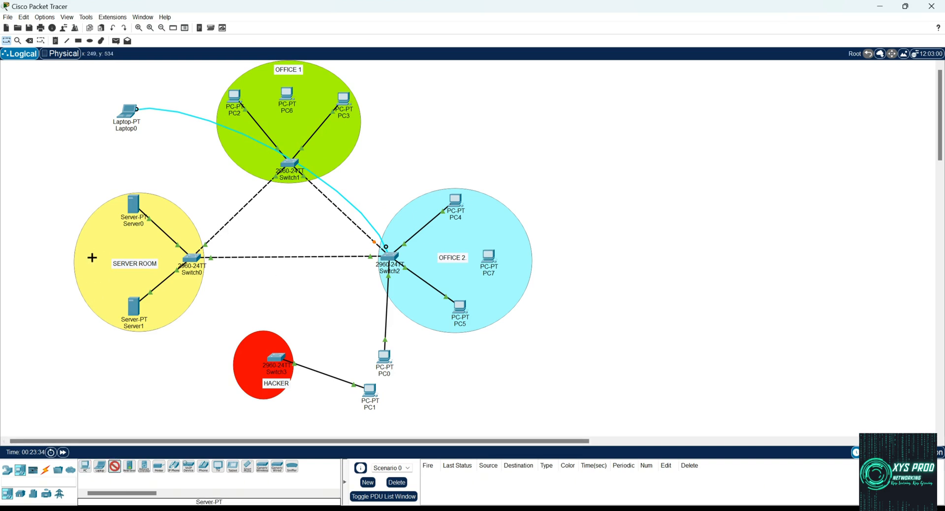
left_click(92, 258)
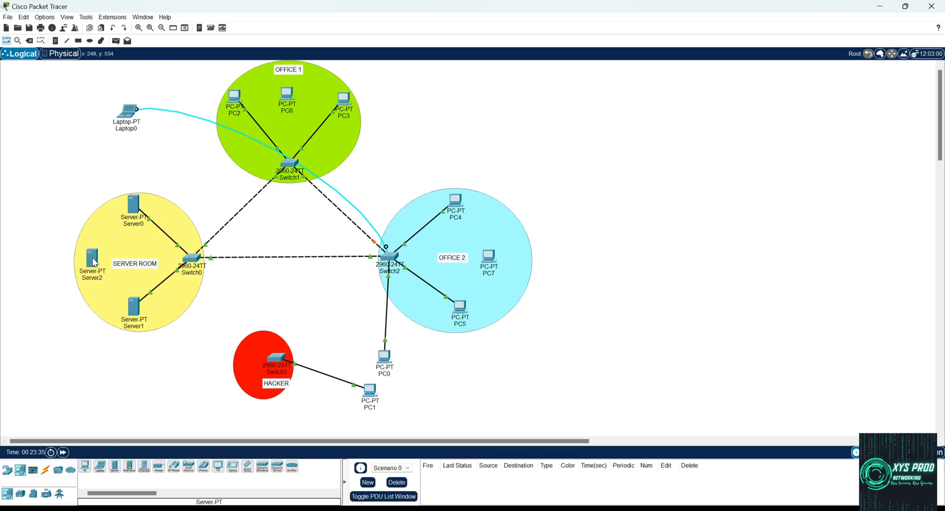
Place another PC below and to the left of the hacker area and connect it to Switch3 with an automatically chosen cable
left_click(84, 466)
left_click(183, 405)
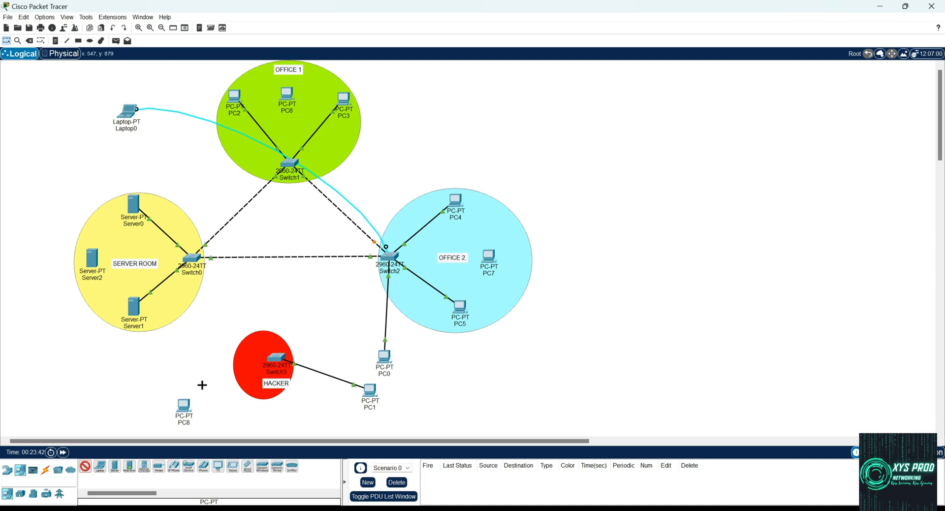
left_click(45, 470)
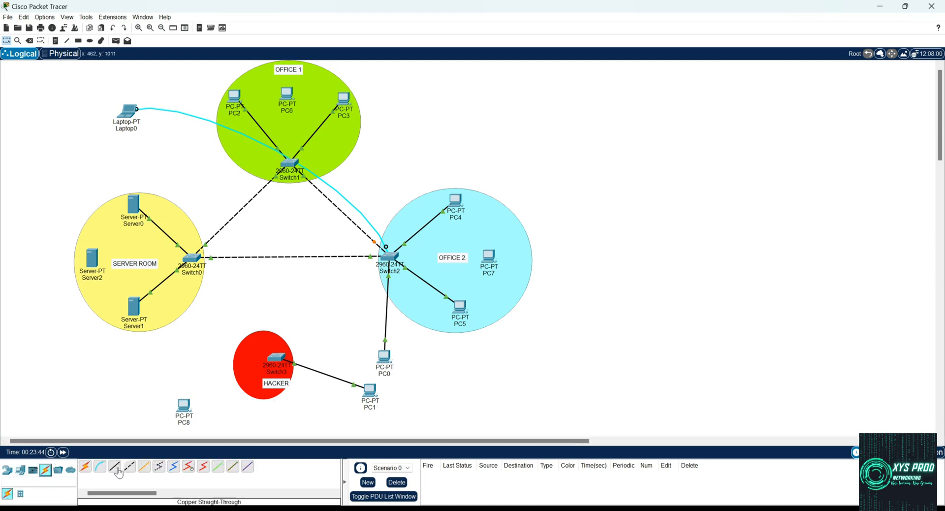
left_click(85, 466)
left_click(185, 405)
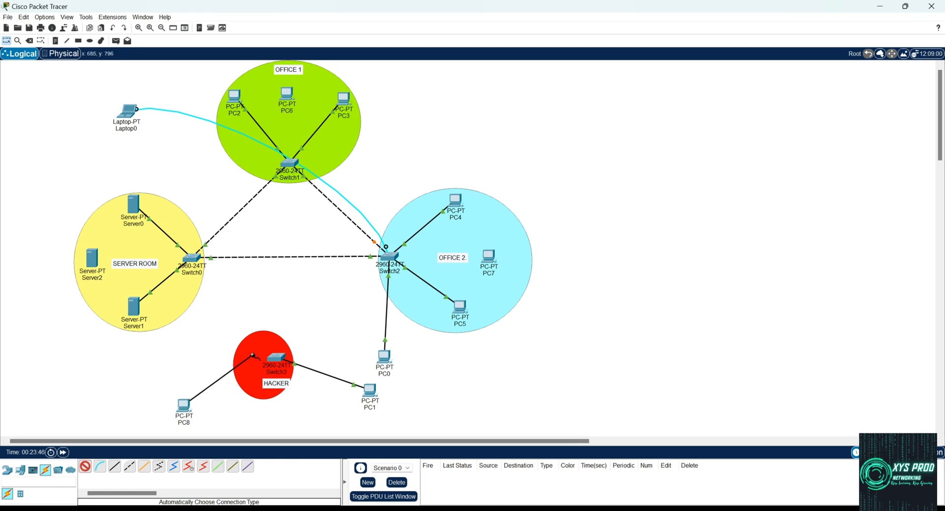
left_click(276, 356)
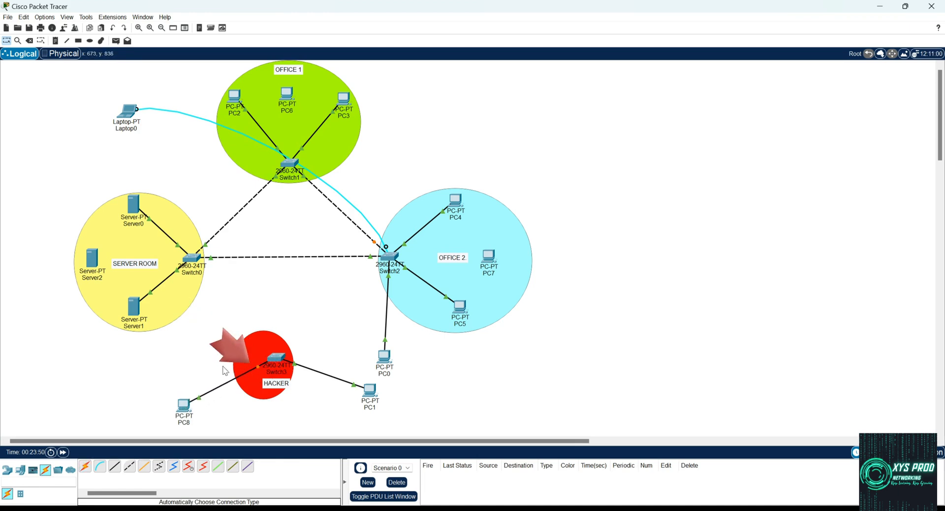
Connect Server2 to Switch0, PC6 to Switch1 and PC7 to Switch2 with automatically chosen cables
left_click(87, 467)
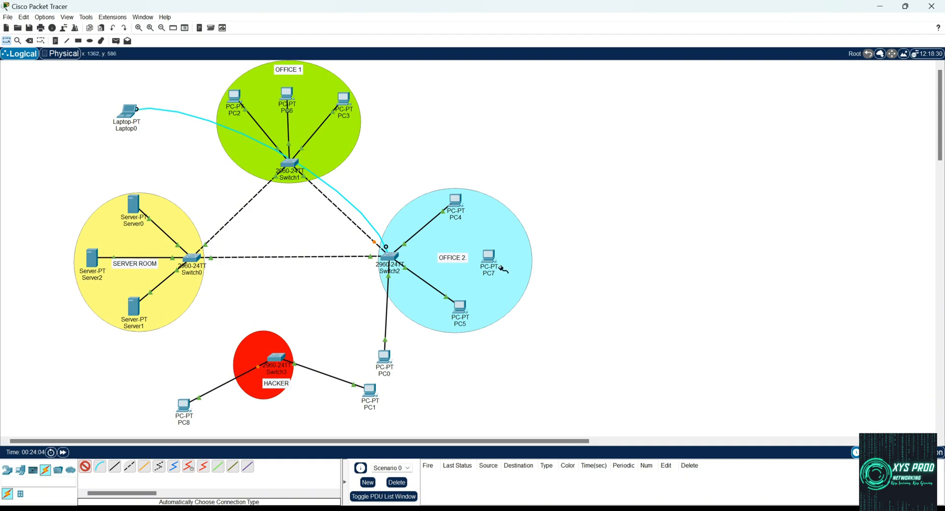
left_click(489, 256)
left_click(391, 256)
Connect the hacker's Switch3 to Switch2, Switch0 and Switch1 with automatically chosen cables
left_click(273, 359)
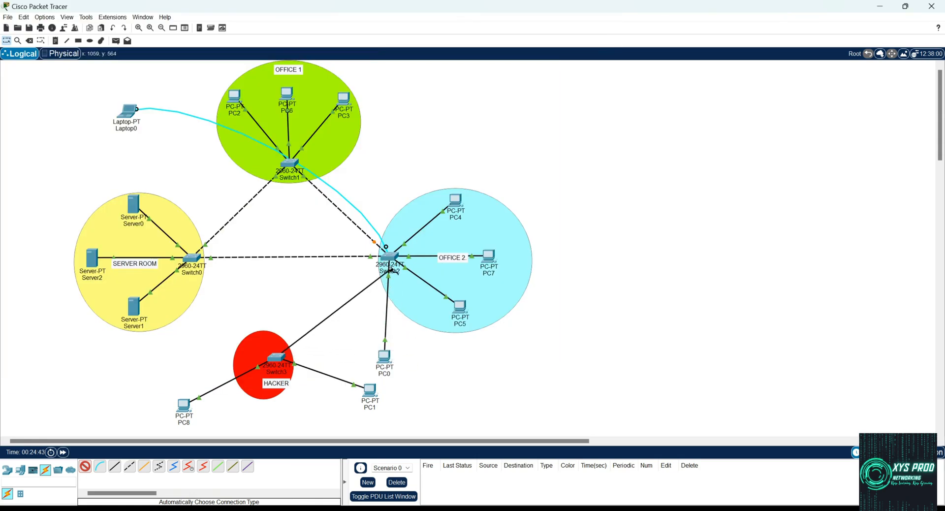
left_click(390, 256)
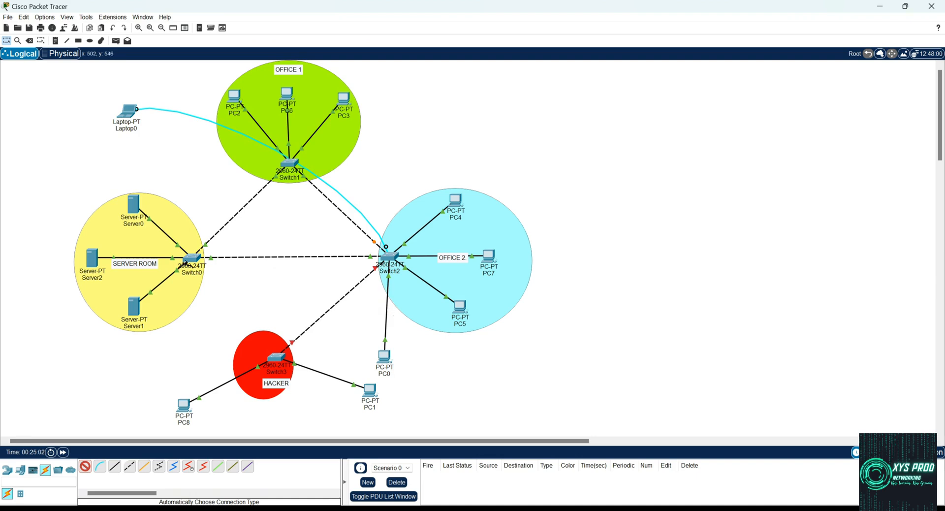
left_click(276, 356)
left_click(192, 257)
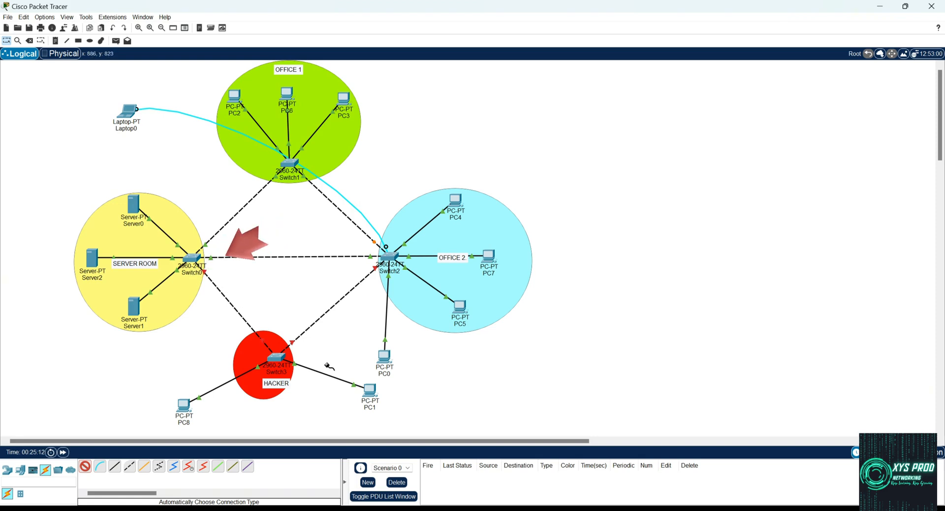
left_click(277, 357)
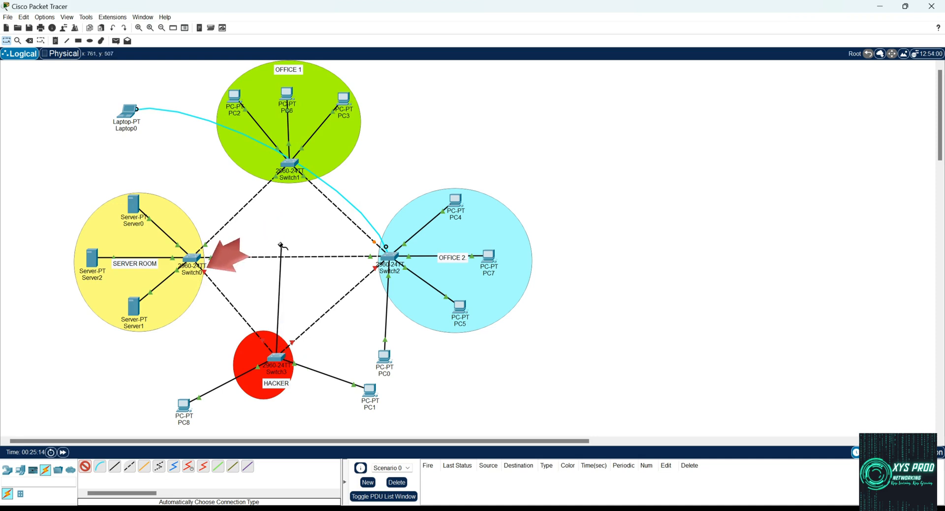
left_click(291, 164)
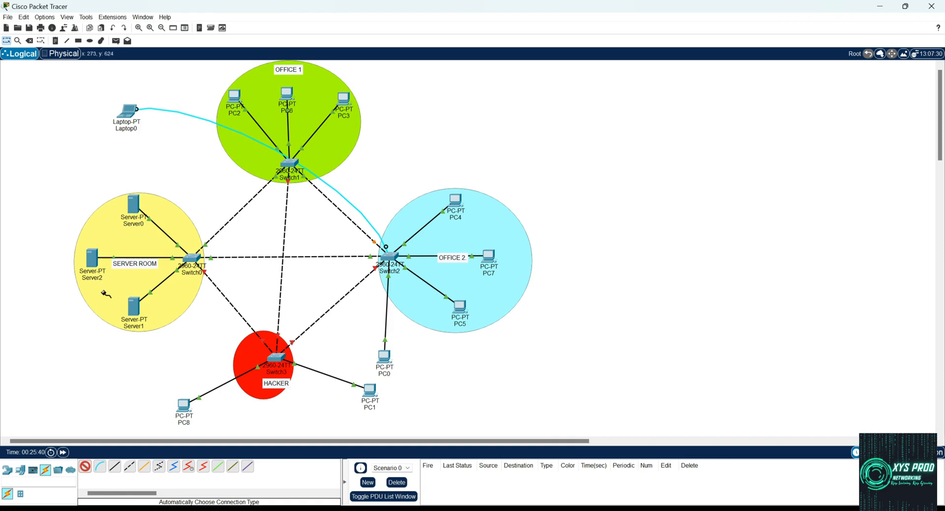
left_click(85, 466)
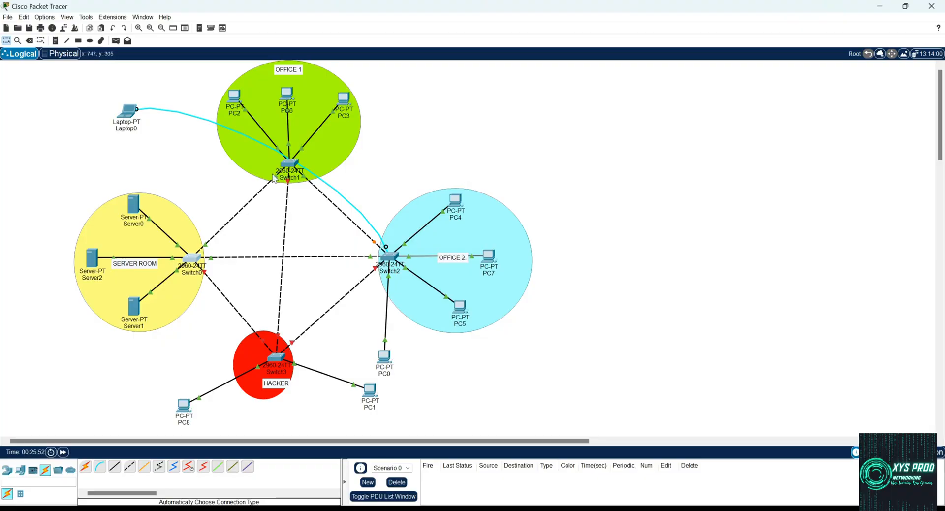
Move the switch end of Laptop0's console cable from Switch2 to Switch0's console port
left_click(388, 247)
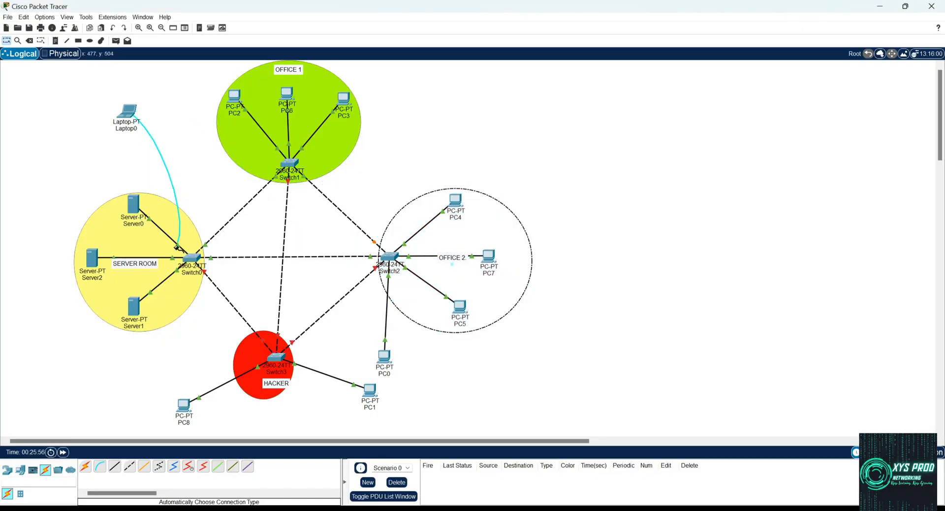
left_click(191, 256)
left_click(216, 264)
Open a terminal session on Laptop0 with the default port settings and return to Switch0's command prompt
left_click(129, 112)
left_click_drag(572, 123, 644, 56)
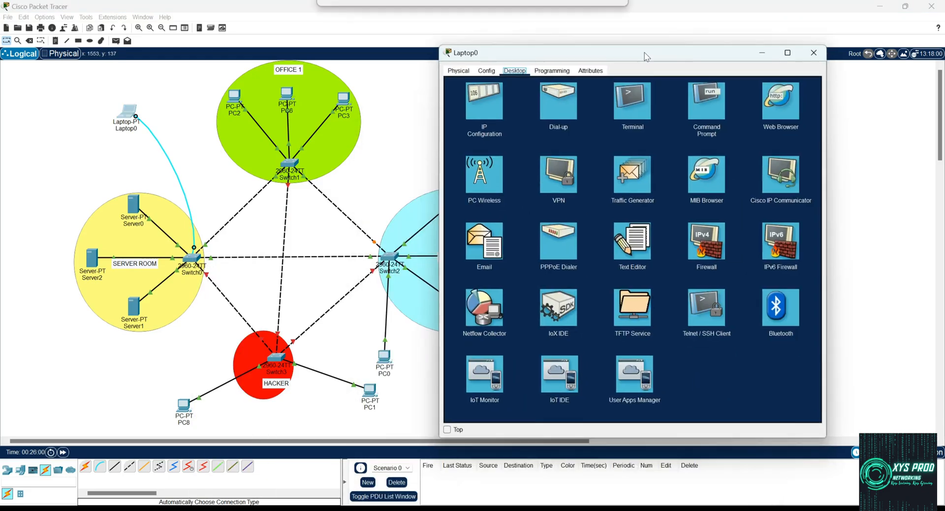
left_click(635, 104)
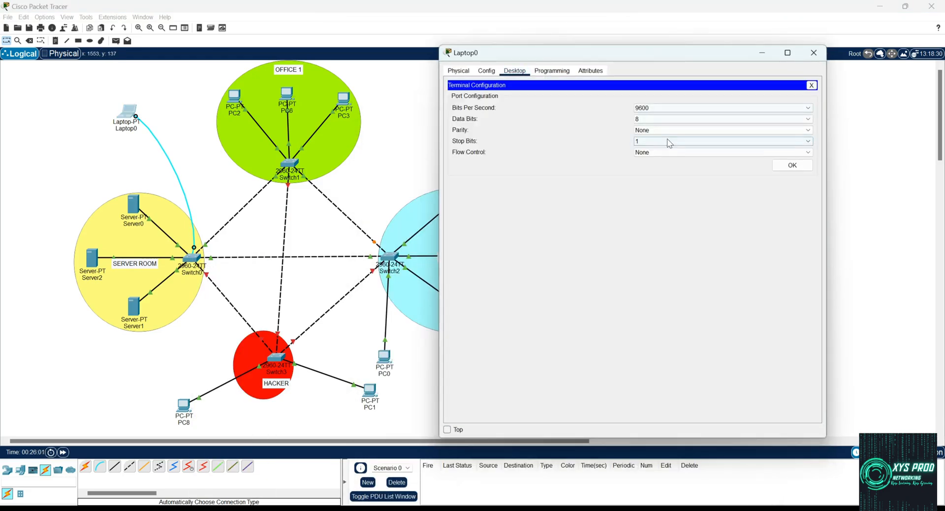
left_click(777, 169)
left_click_drag(619, 52, 664, 37)
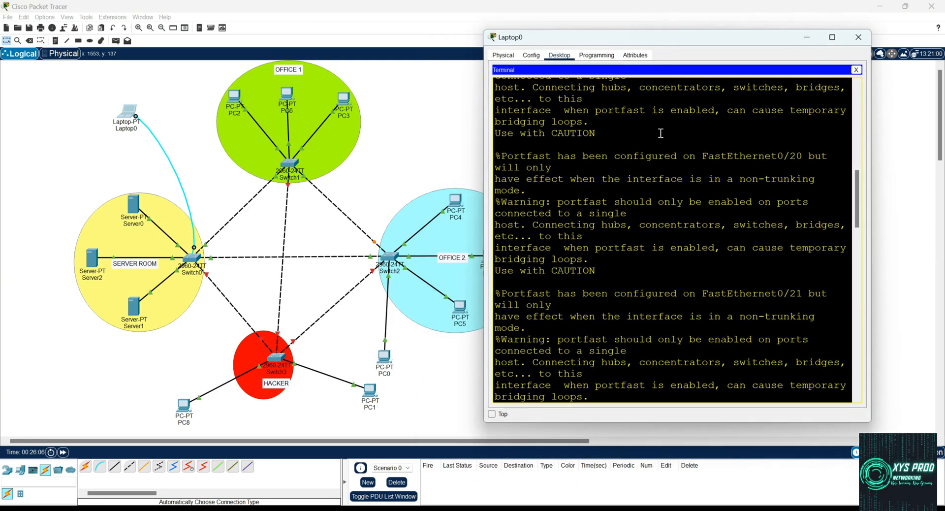
scroll(641, 228, "down", 15)
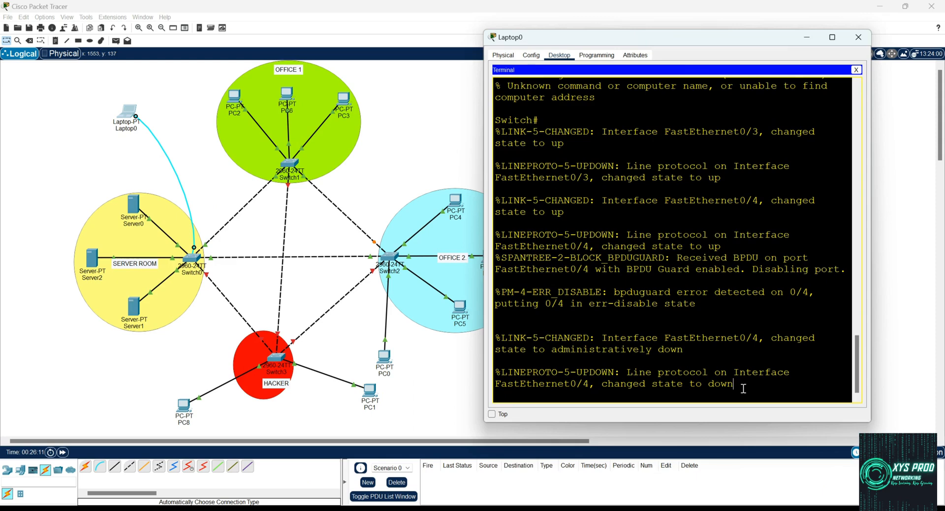
key("Return")
key("Return")
key("Return")
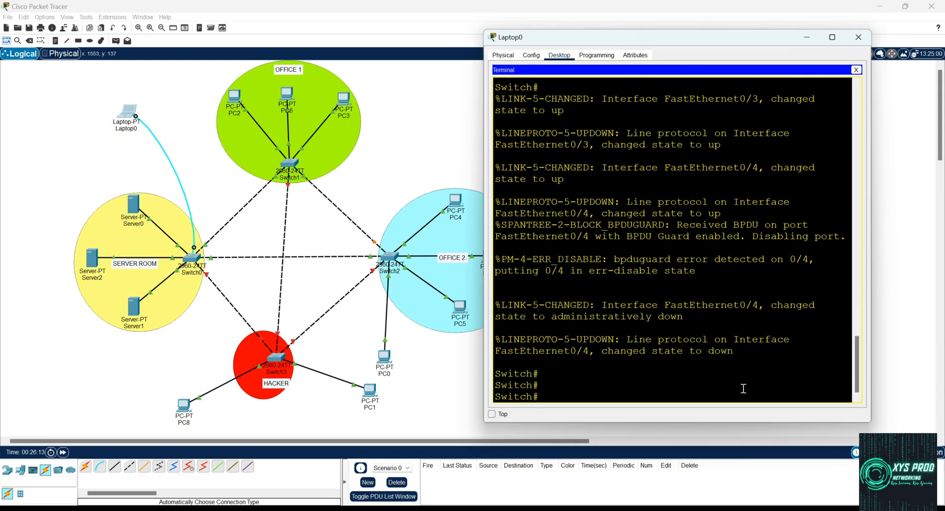
Run show spanning-tree on Switch0 and examine the root bridge information and the listed interfaces
type("show sp")
key("Tab")
type("n")
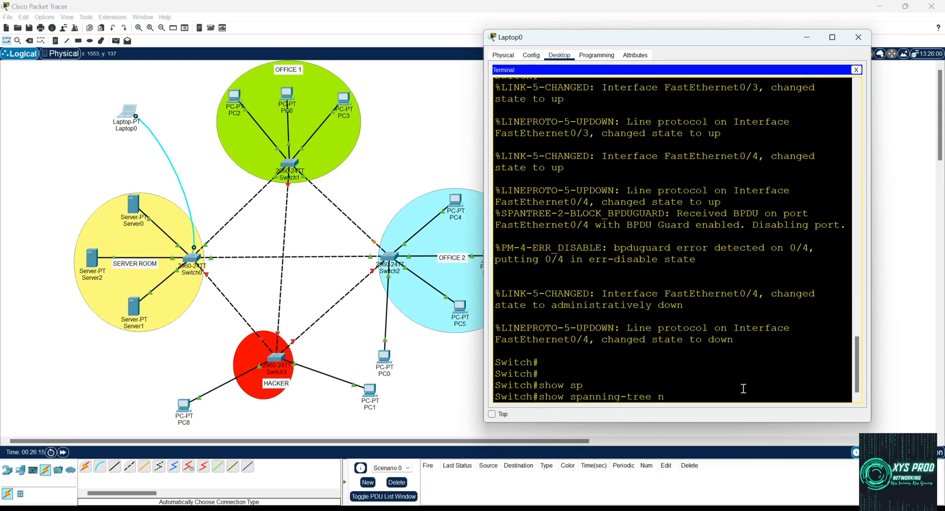
key("Return")
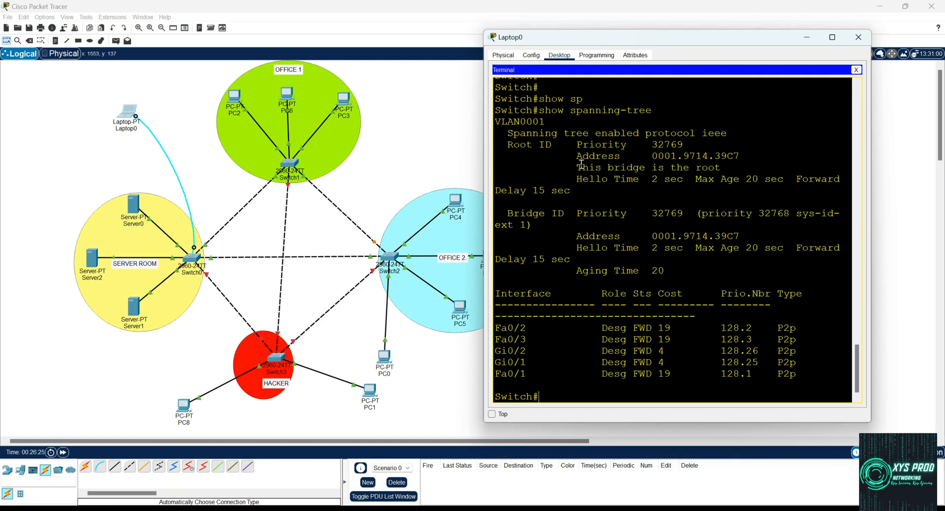
left_click_drag(579, 167, 732, 173)
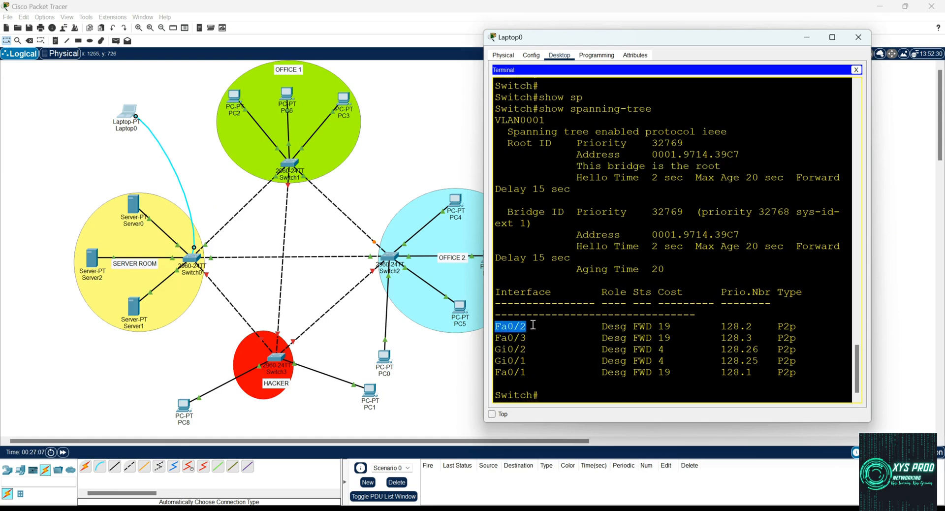
left_click_drag(532, 327, 550, 348)
left_click_drag(497, 362, 571, 372)
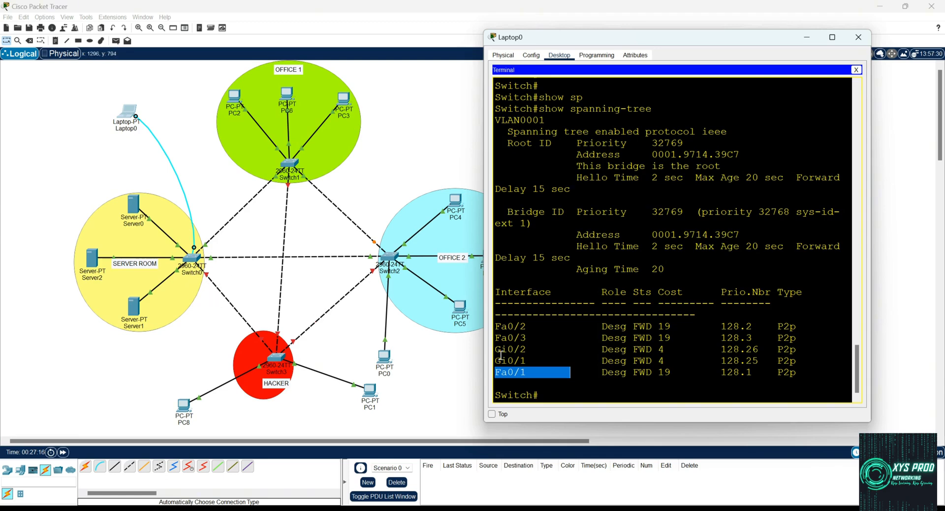
Run show ip int brief on Switch0 and check the status of its FastEthernet ports
left_click(550, 394)
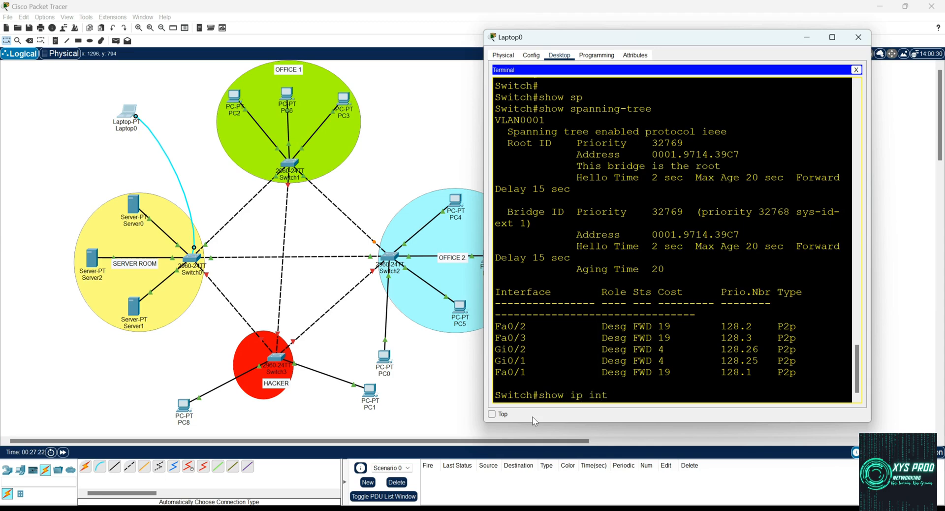
key("Tab")
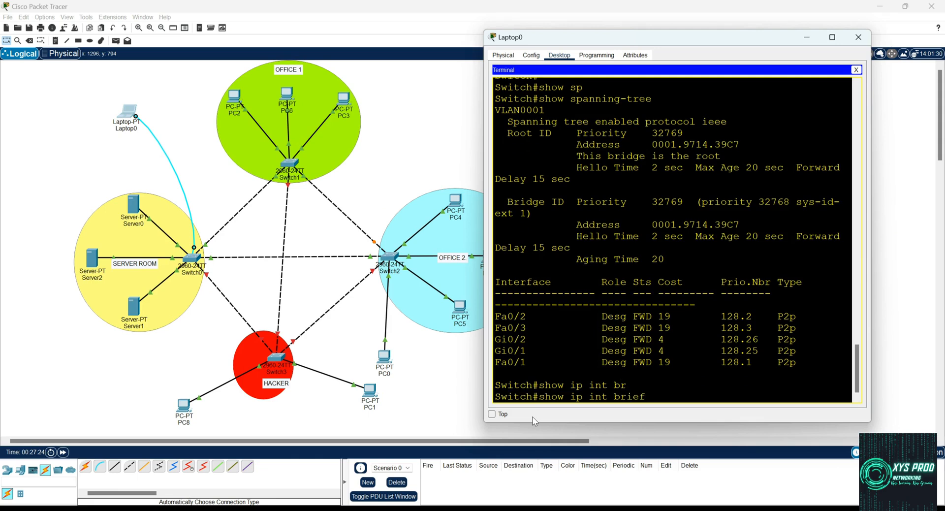
key("Return")
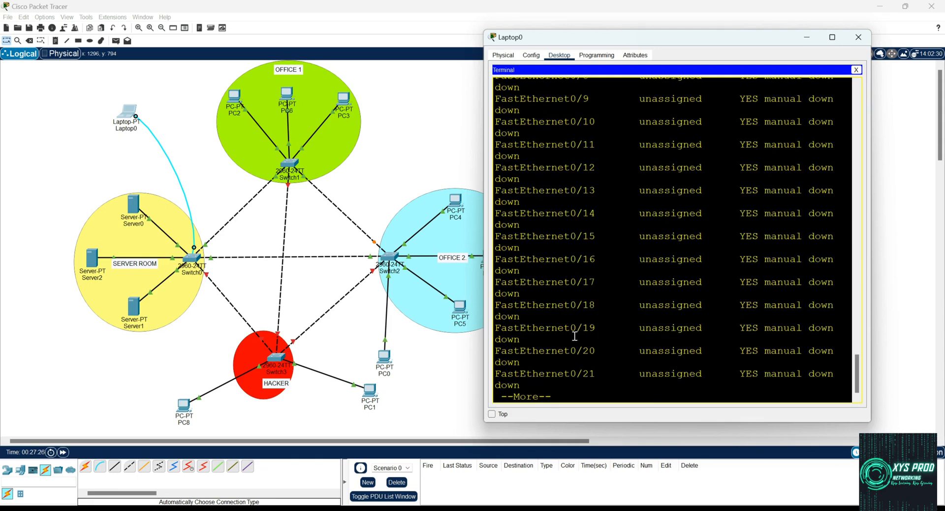
scroll(653, 303, "up", 7)
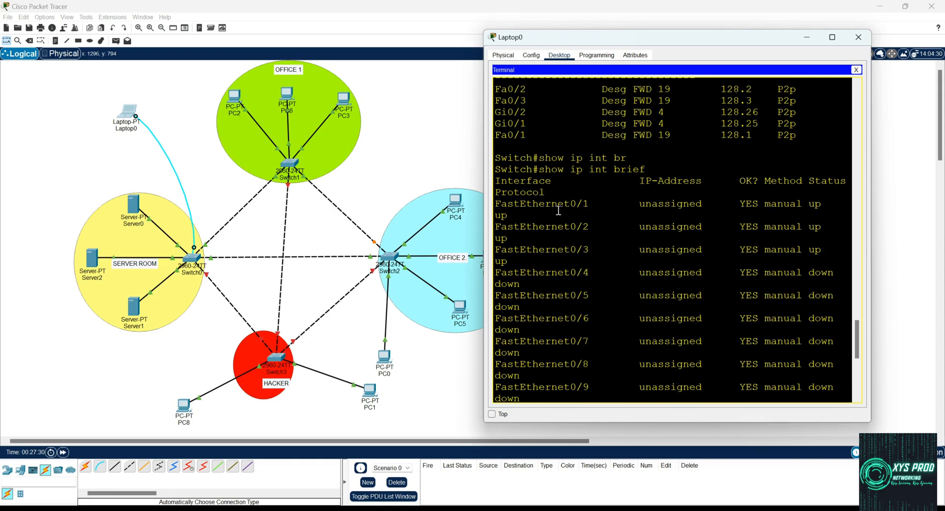
Page through the rest of Switch0's interface list and examine the status of its FastEthernet and GigabitEthernet ports
left_click_drag(494, 203, 595, 212)
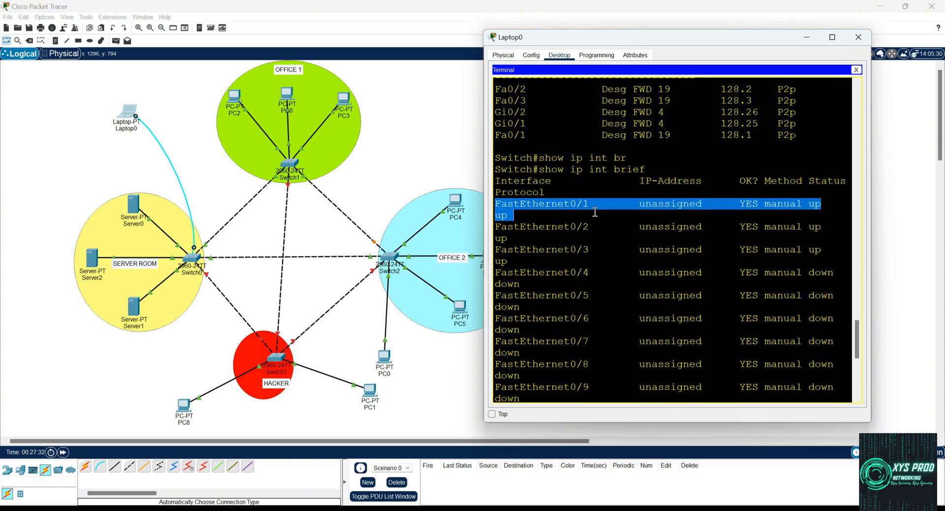
left_click_drag(496, 228, 621, 229)
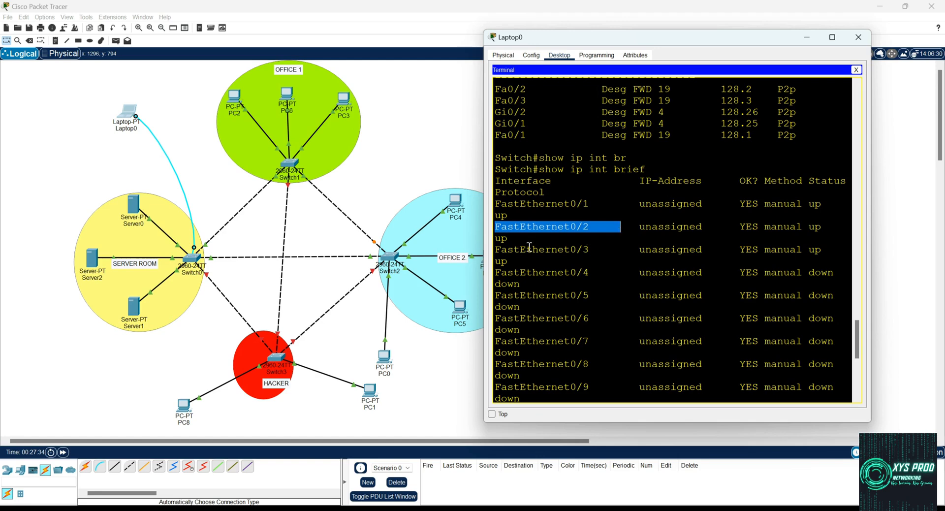
left_click_drag(497, 250, 658, 251)
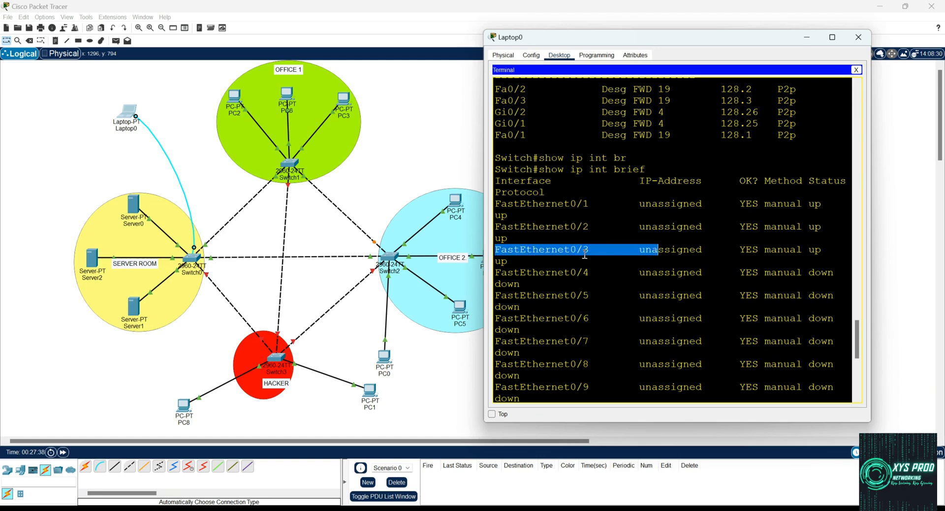
scroll(585, 254, "down", 5)
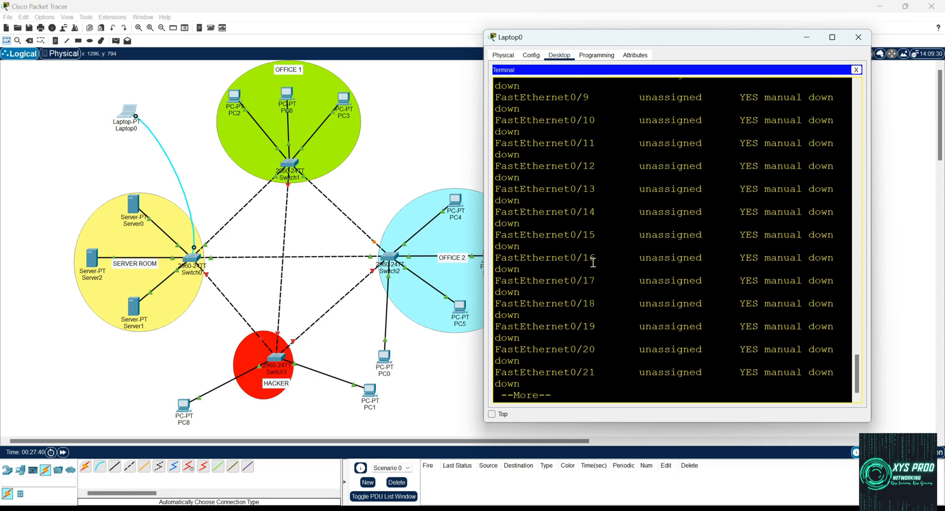
key("Return")
key("Return")
key("Return")
key("Return")
key("Return")
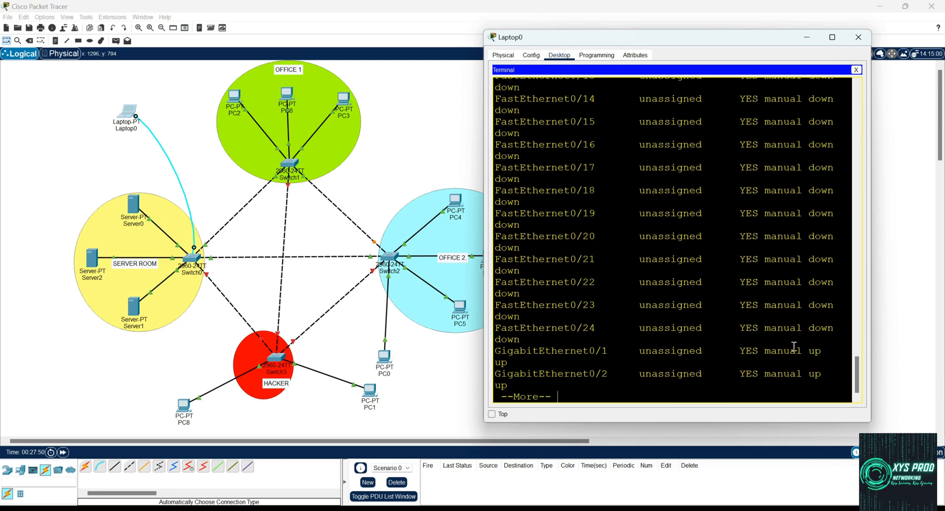
left_click_drag(497, 350, 745, 492)
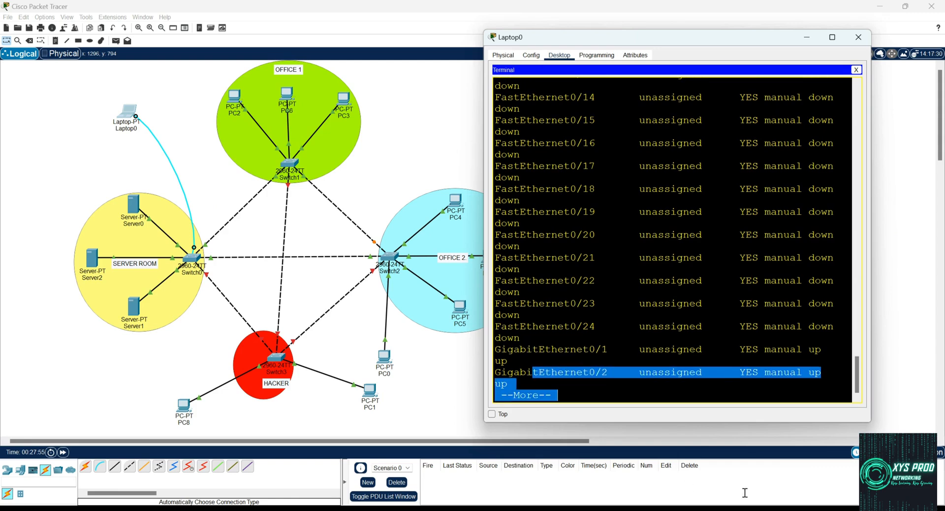
scroll(752, 389, "up", 10)
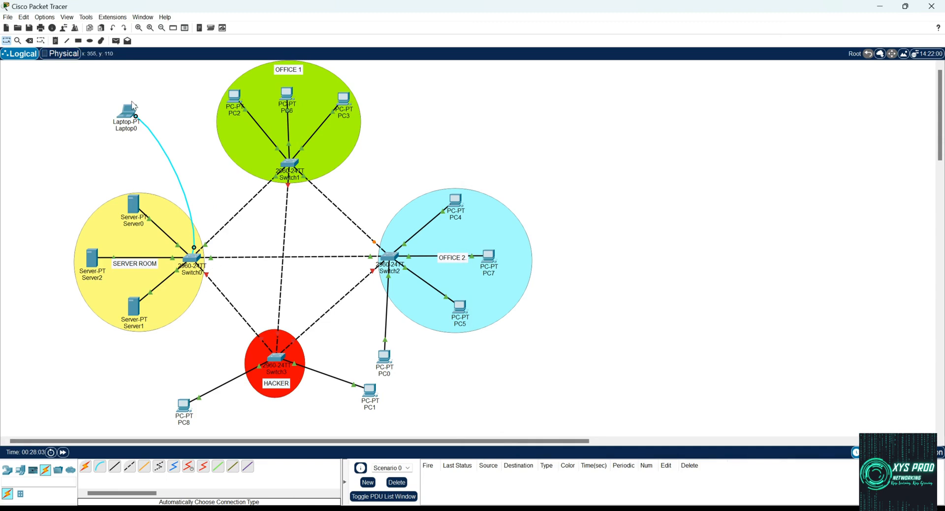
Reopen Laptop0's terminal and run show spanning-tree int fa 0/4 detail on Switch0
left_click(123, 117)
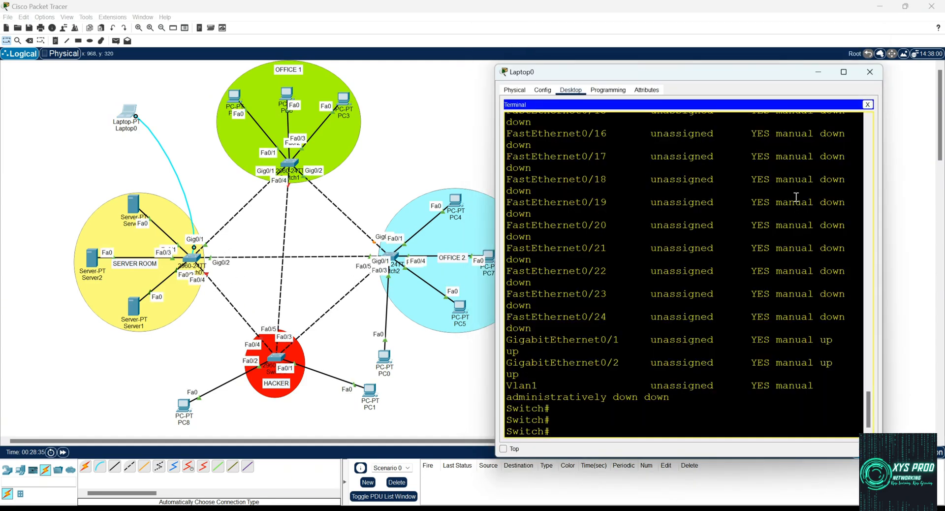
type("show sp")
key("Tab")
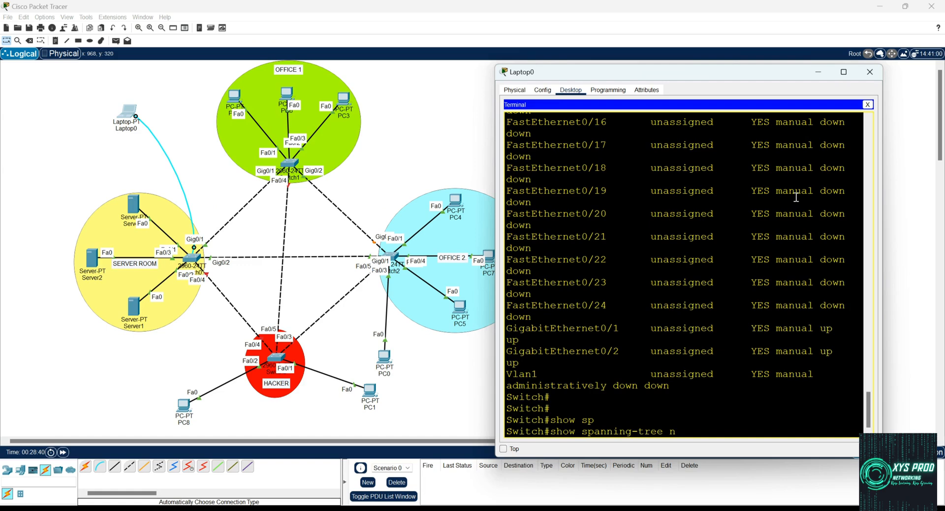
type("int fa 0/4 det")
key("Tab")
key("Return")
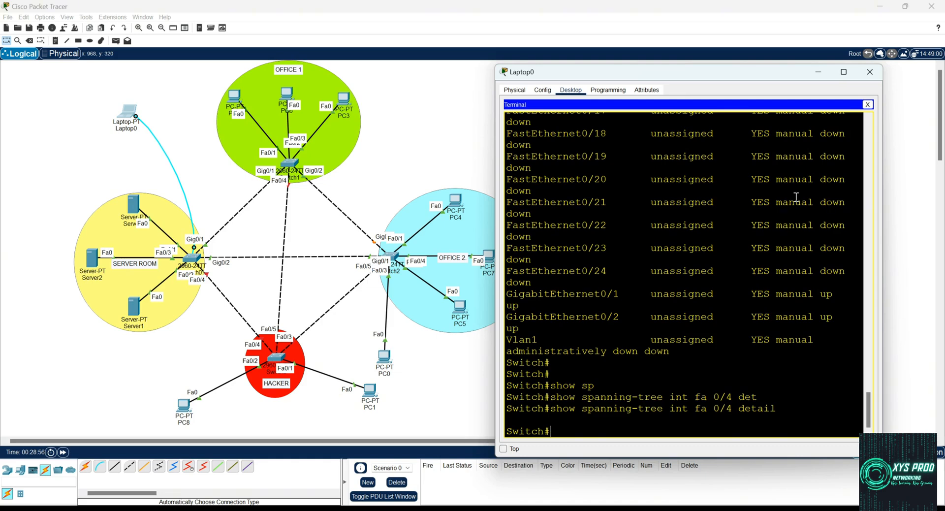
Run show spanning-tree int fa 0/1 detail on Switch0 and examine the port's spanning-tree details
key("Up")
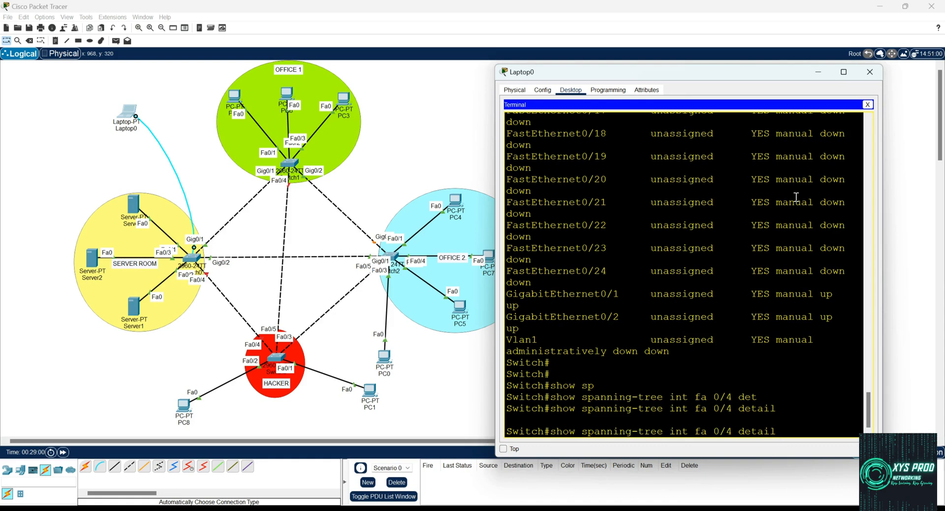
key("Left")
key("Left")
key("Left")
key("Left")
key("Left")
key("Left")
key("Left")
key("BackSpace")
type("1")
key("Return")
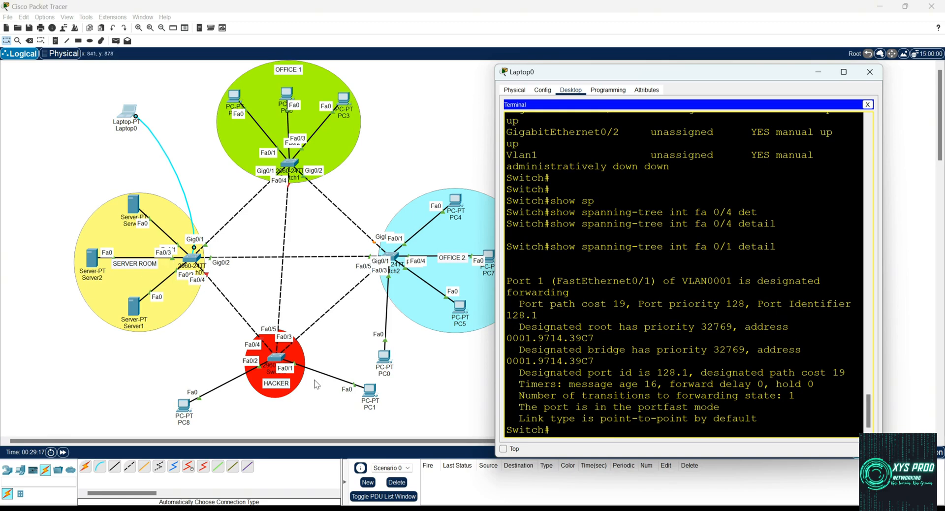
key("Return")
key("Return")
key("Return")
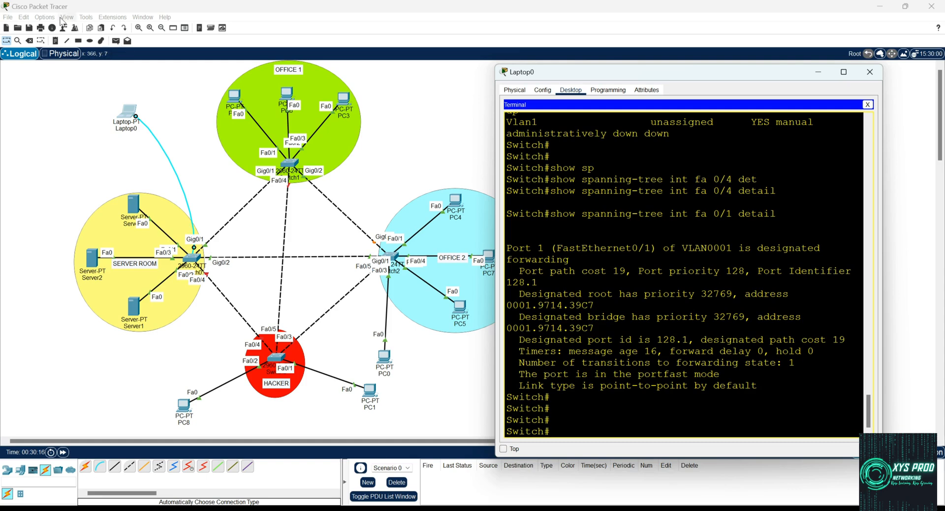
left_click(30, 31)
key("Delete")
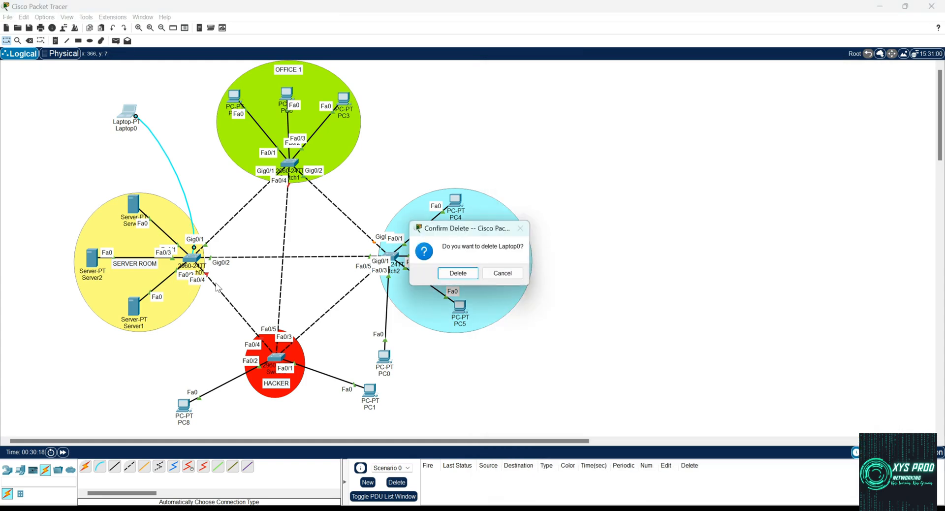
left_click(503, 274)
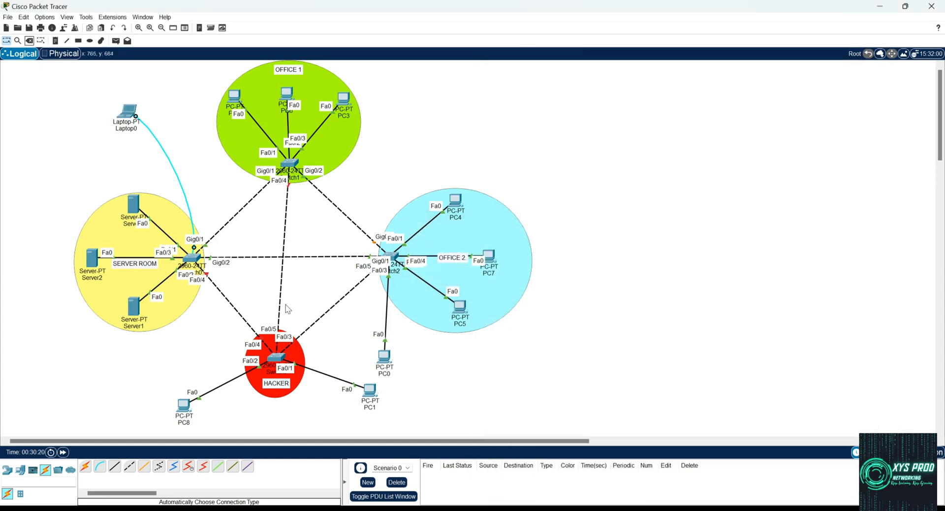
Delete the link between Switch0 and the hacker switch, and place a new PC below Switch0
left_click(29, 41)
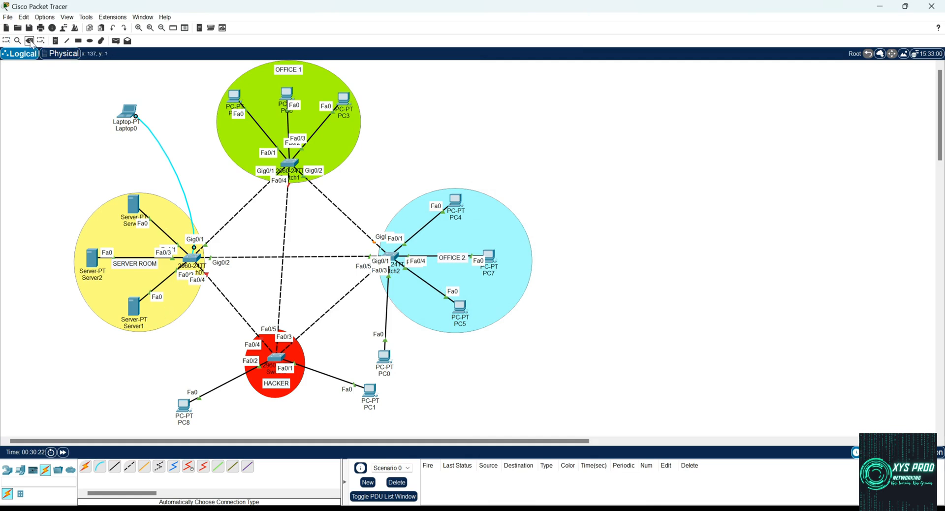
left_click(221, 294)
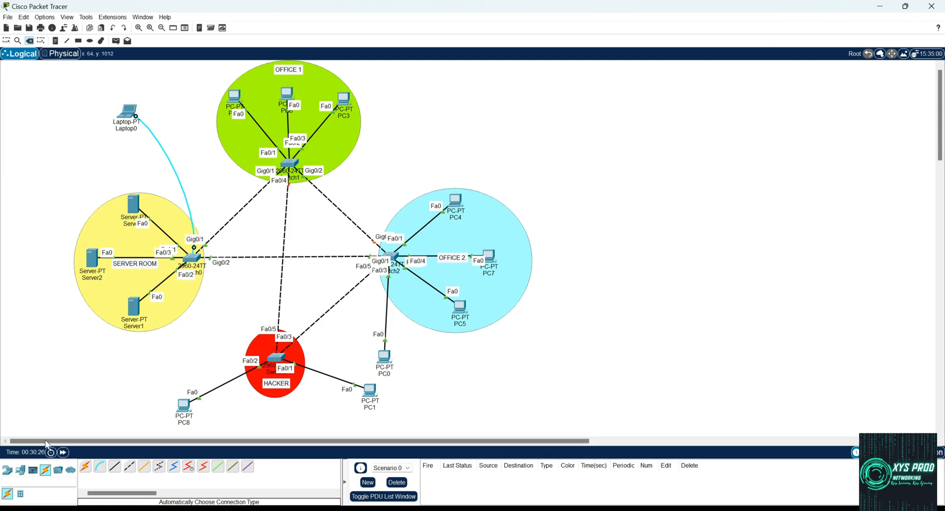
left_click(20, 471)
left_click(85, 470)
left_click(208, 341)
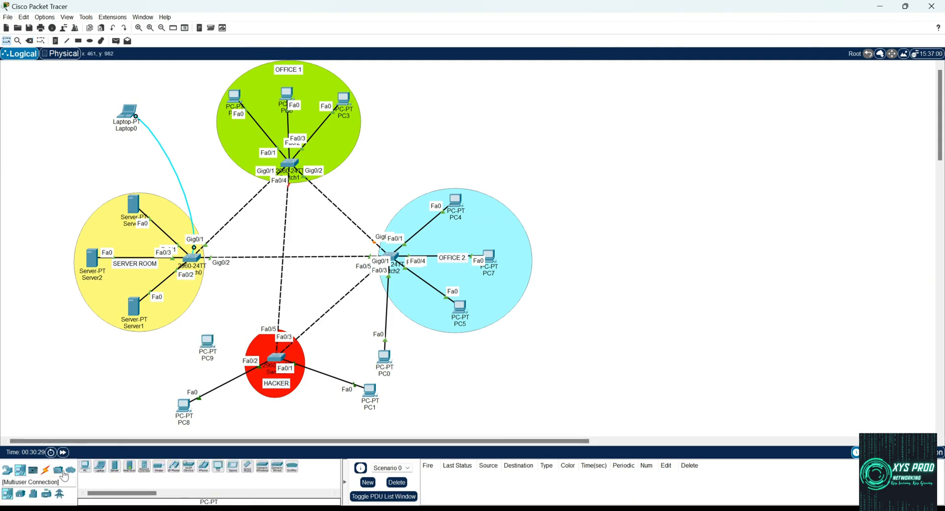
Connect the new PC's FastEthernet0 to Switch0's FastEthernet0/4 with a copper straight-through cable and shift the PC nearer the switch
left_click(45, 471)
left_click(115, 467)
left_click(208, 342)
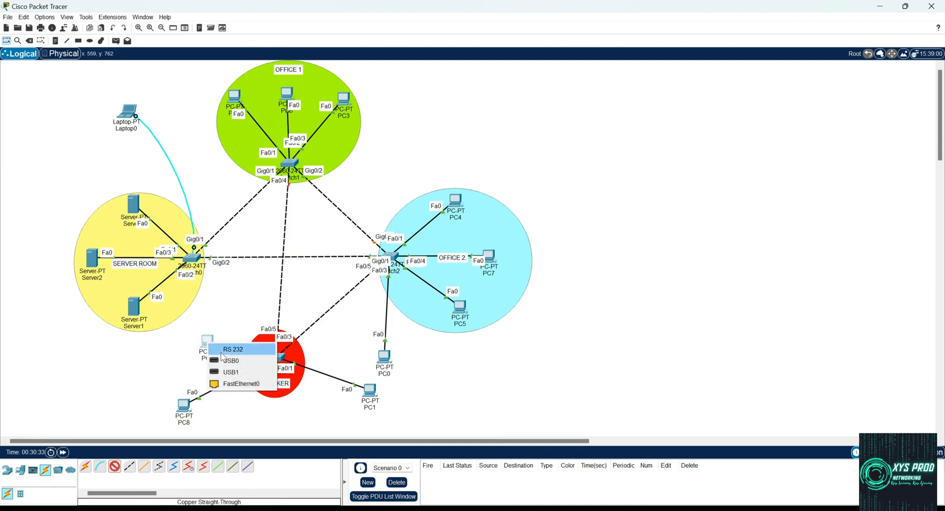
left_click(241, 383)
left_click(194, 258)
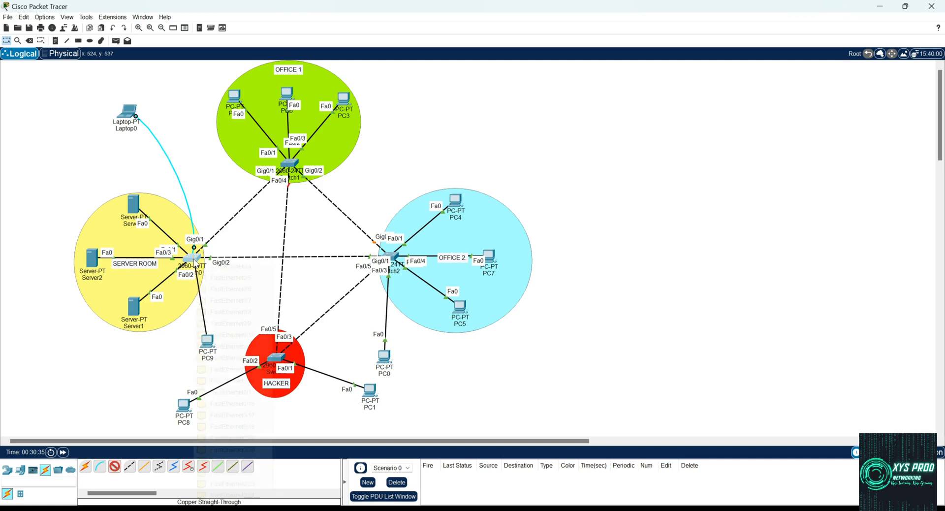
left_click(218, 272)
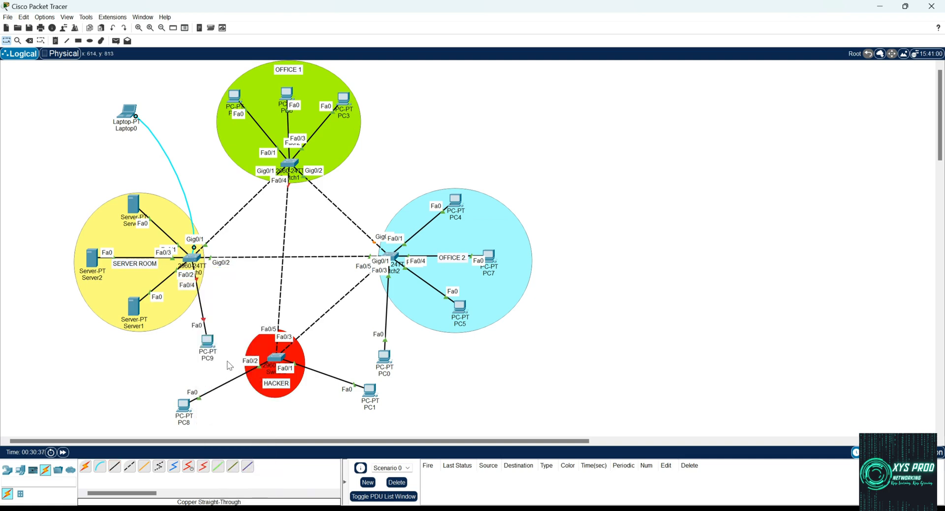
left_click_drag(209, 347, 244, 316)
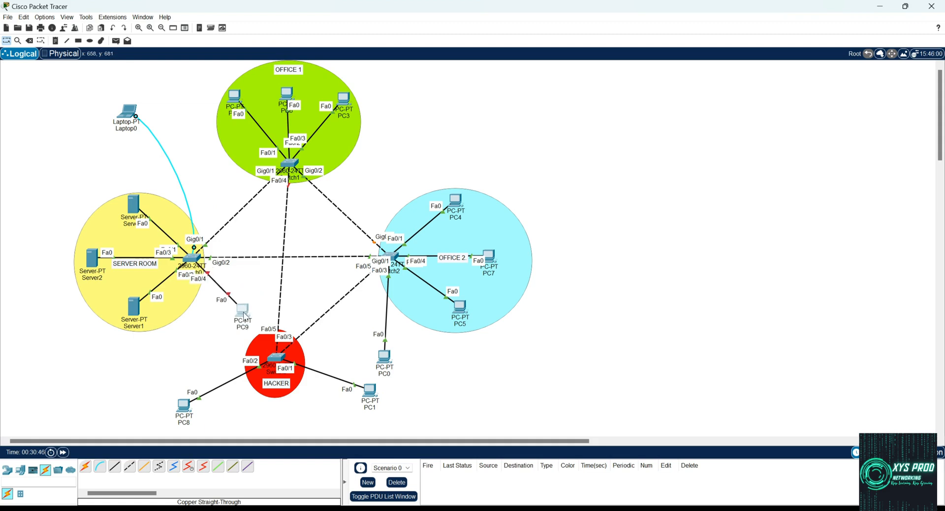
left_click_drag(244, 316, 244, 315)
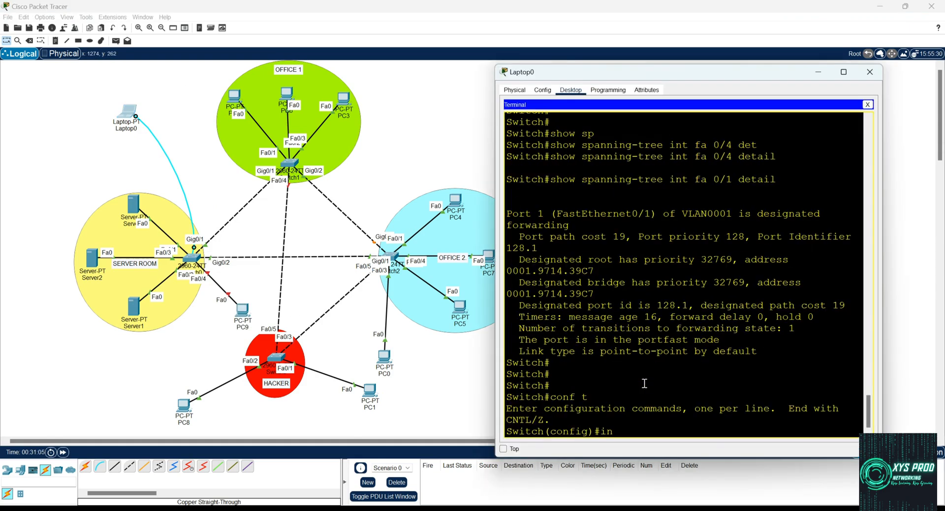
Enter interface fa 0/4 on Switch0 from global configuration mode and shut it down
type("t fa 0/4")
key("Return")
type("sho")
key("Tab")
key("BackSpace")
key("BackSpace")
type("h")
key("Tab")
type("utdown")
key("Return")
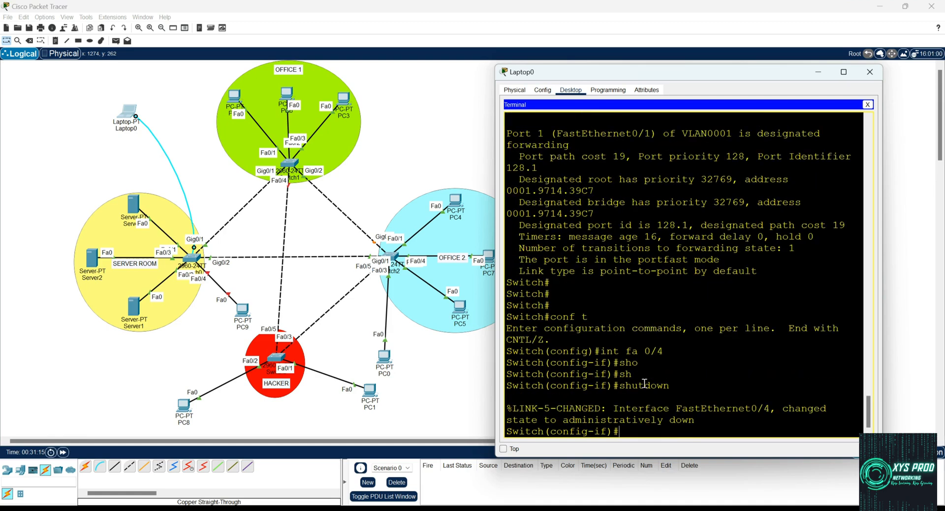
Bring Switch0's interface fa 0/4 back up with no shutdown and exit interface configuration
key("Return")
type("no sh")
key("Tab")
key("Return")
key("Return")
key("Return")
key("Return")
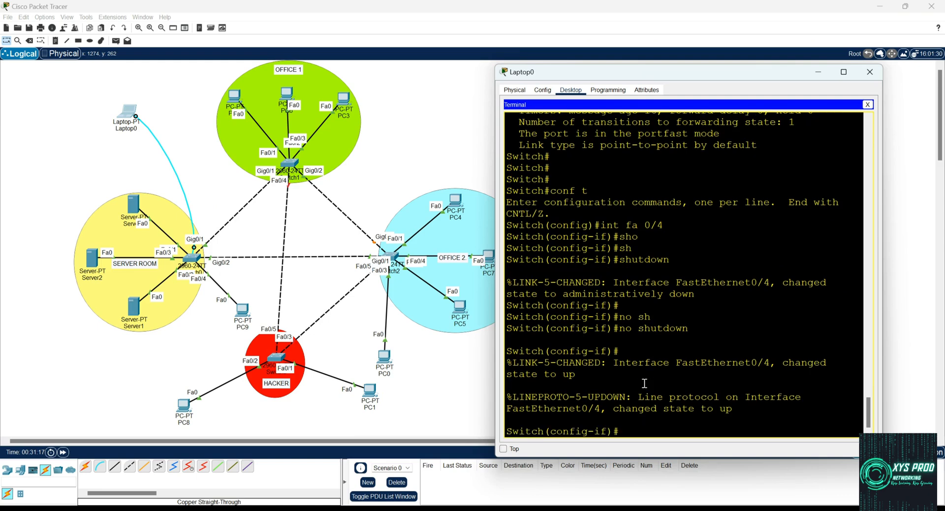
type("exit")
key("Return")
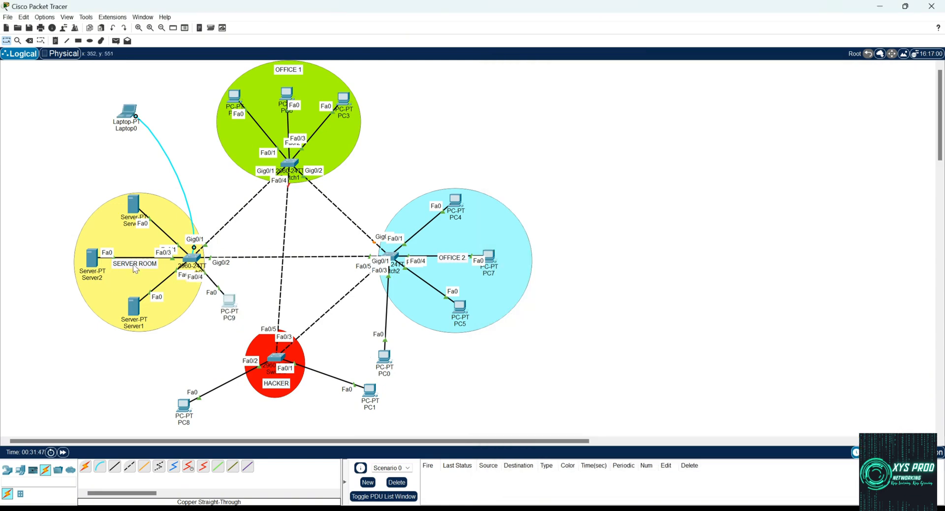
Return to Laptop0's terminal, end configuration mode on Switch0 and save the configuration with the w command
left_click(129, 109)
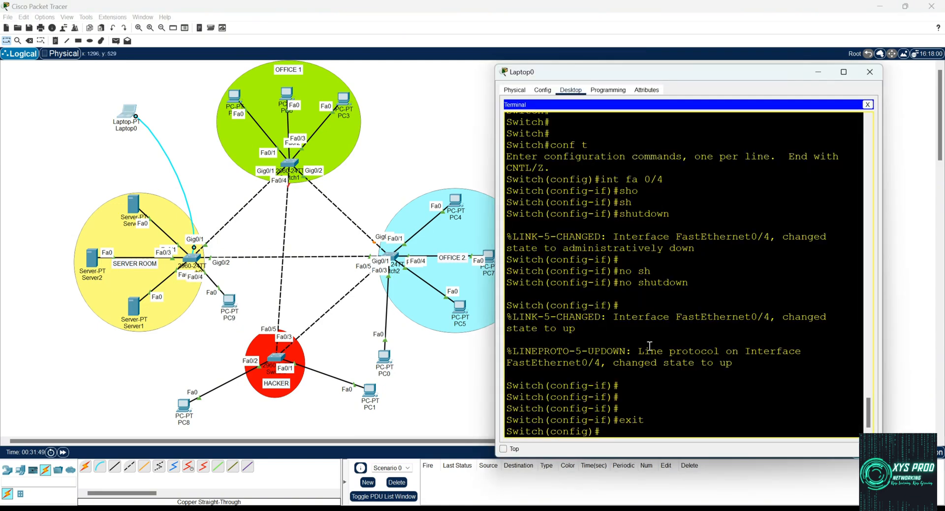
key("Return")
key("Return")
key("Return")
type("s")
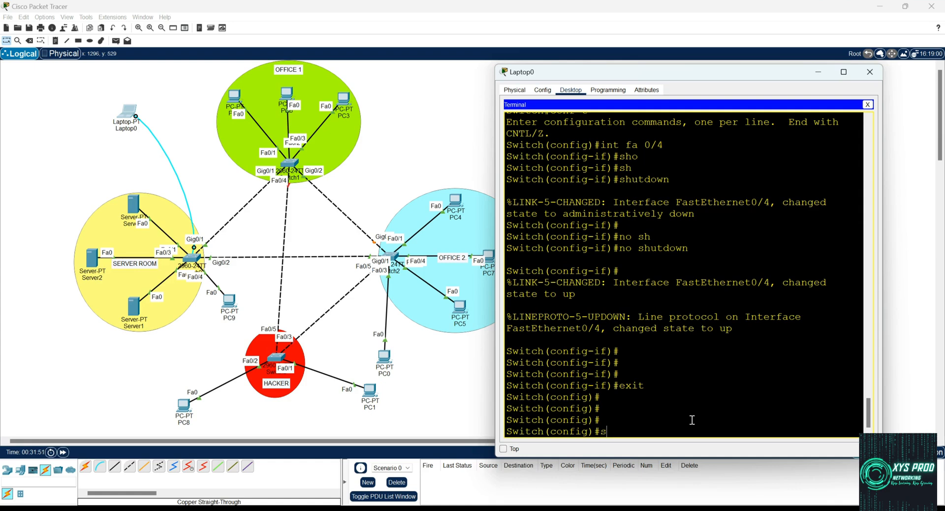
type("enmd")
key("BackSpace")
key("BackSpace")
type("end")
key("Return")
key("Return")
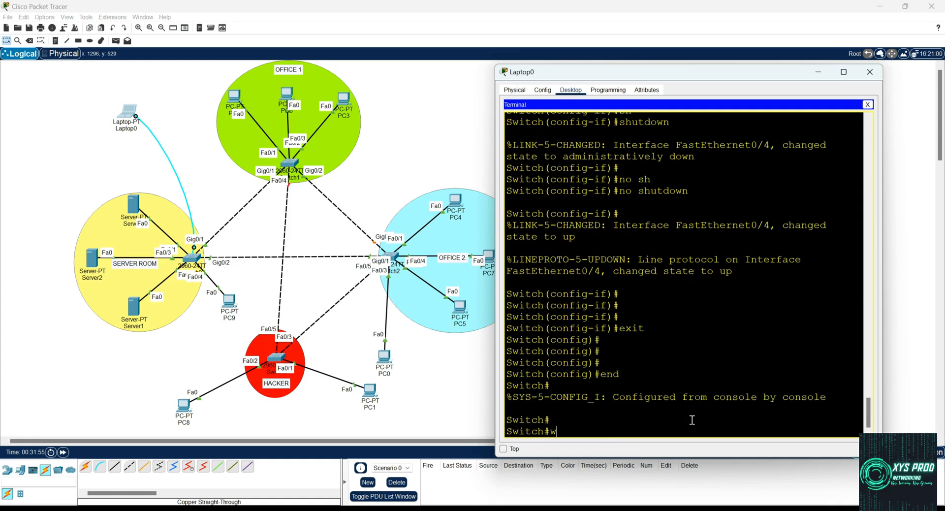
type("w")
key("Return")
key("Return")
key("Return")
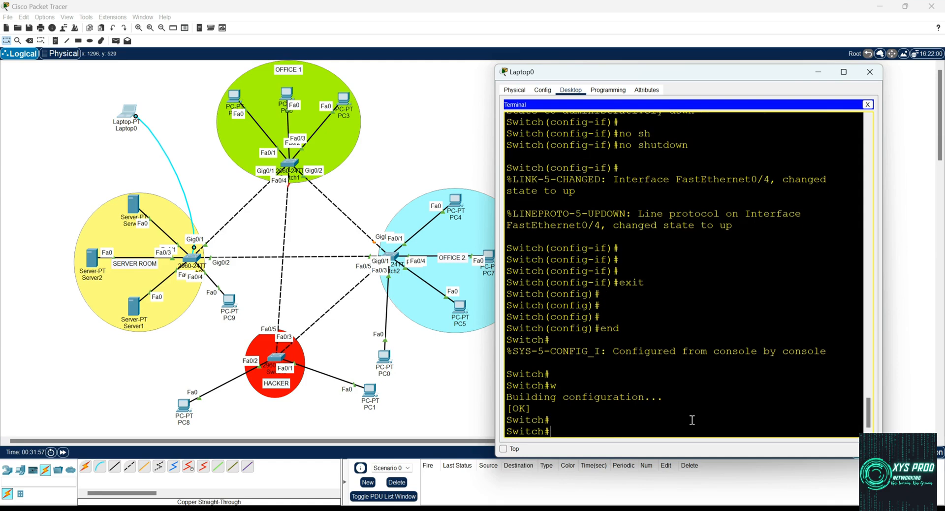
Run show running-config on Switch0 and examine the spanning-tree settings of its FastEthernet interfaces
type("show")
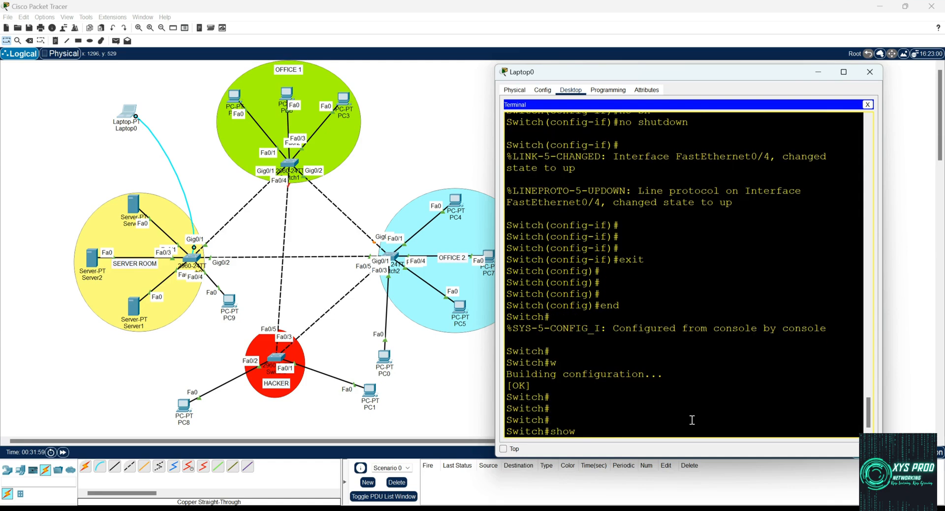
type(" ru")
key("Tab")
key("Return")
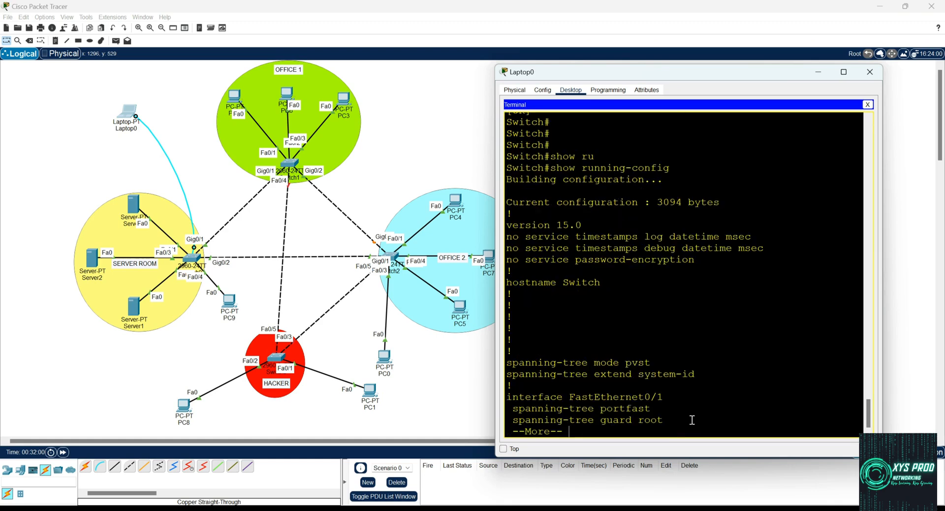
key("space")
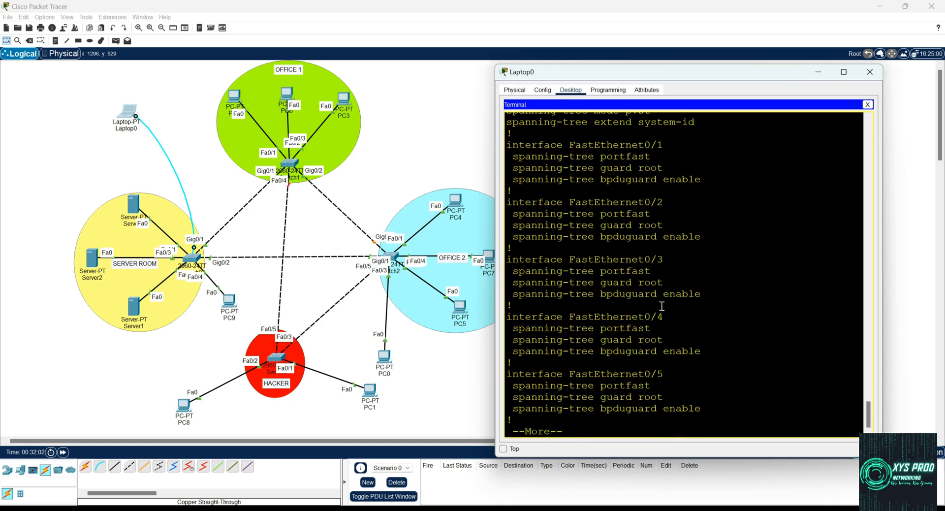
scroll(665, 253, "up", 1)
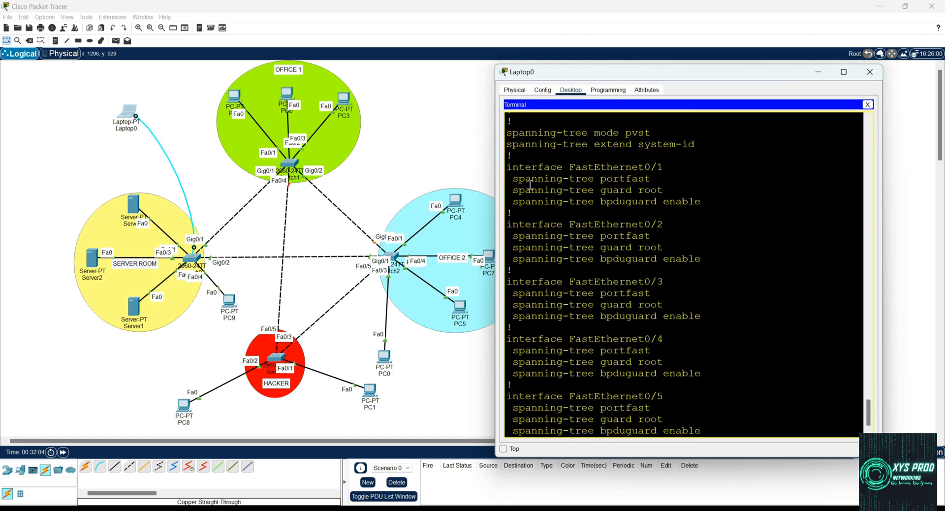
scroll(553, 178, "up", 1)
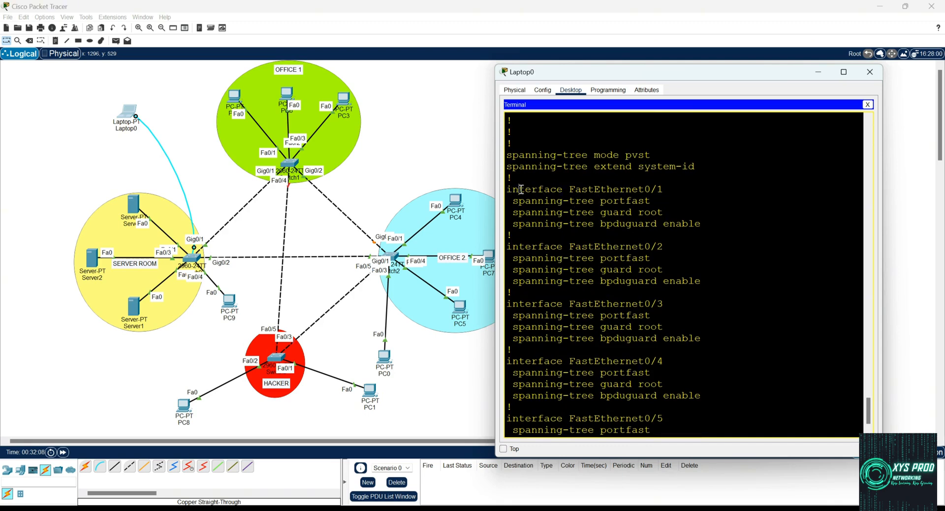
Examine the PortFast, root guard and BPDU guard lines under interface FastEthernet0/1 in the running configuration
left_click_drag(519, 189, 731, 190)
left_click_drag(519, 201, 655, 201)
left_click_drag(512, 213, 664, 215)
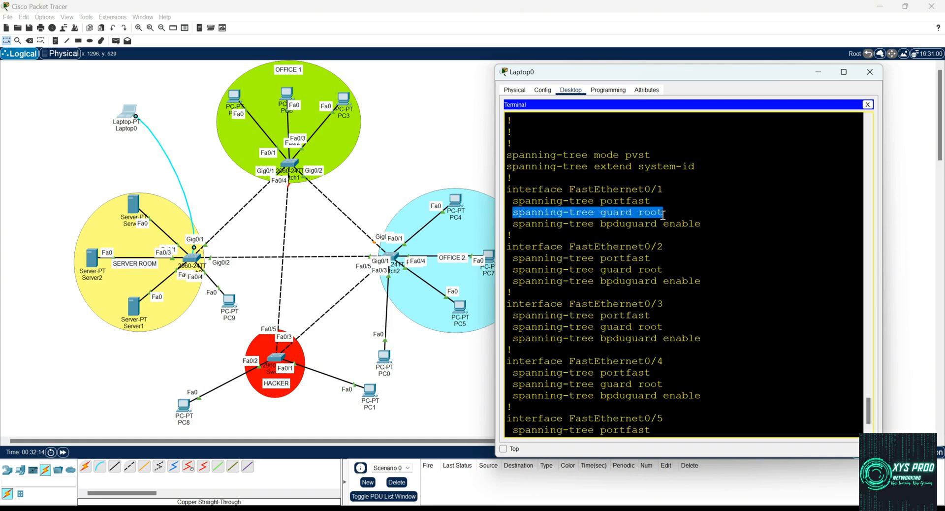
left_click_drag(513, 225, 693, 223)
left_click(698, 226)
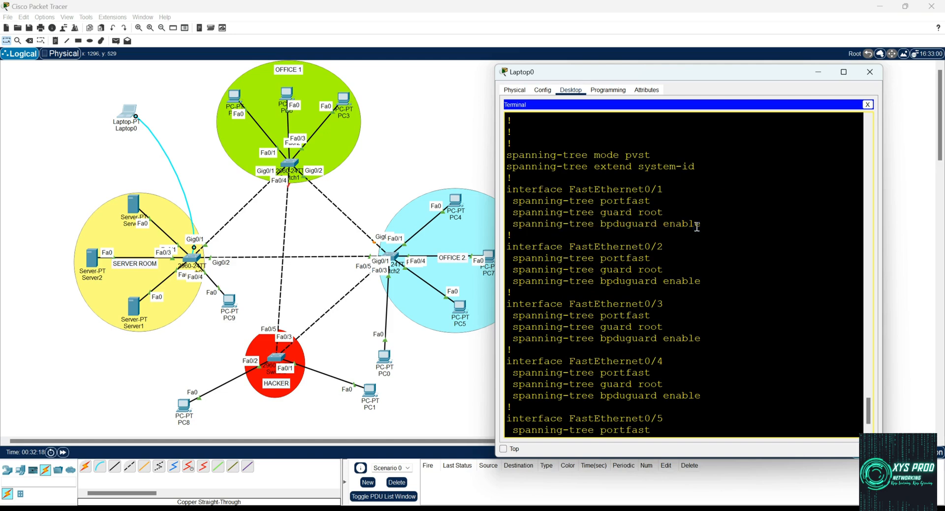
scroll(619, 224, "down", 1)
scroll(638, 251, "up", 1)
scroll(640, 249, "down", 1)
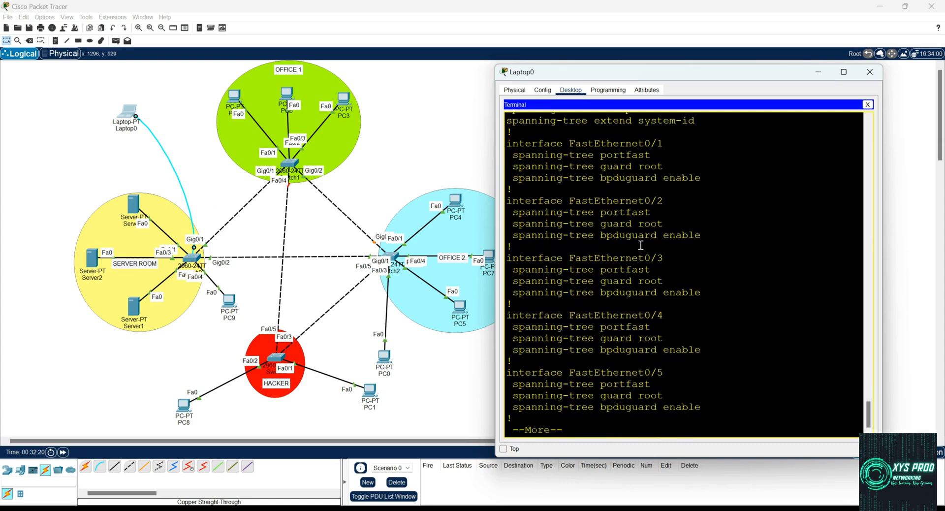
Page through the rest of the running configuration and examine the switchport mode of GigabitEthernet0/1 and GigabitEthernet0/2
key("space")
key("space")
key("space")
key("space")
key("space")
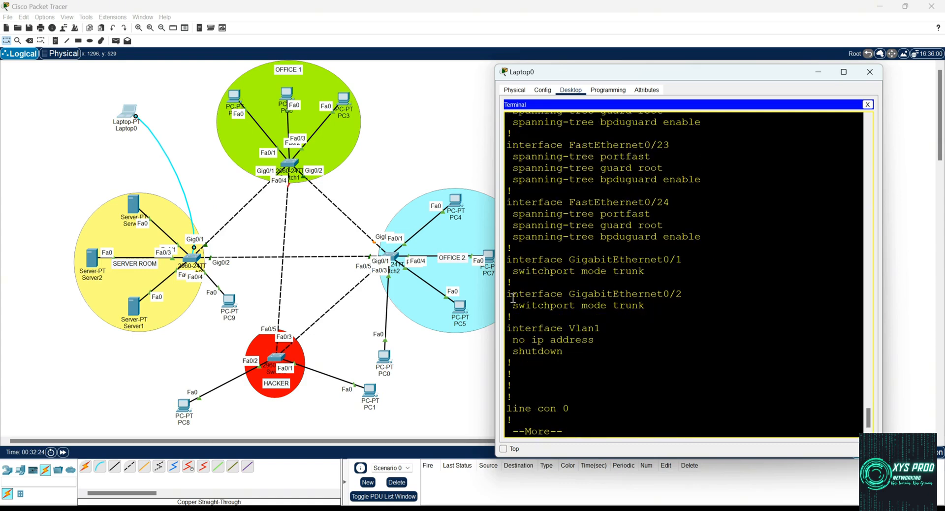
left_click_drag(513, 291, 700, 297)
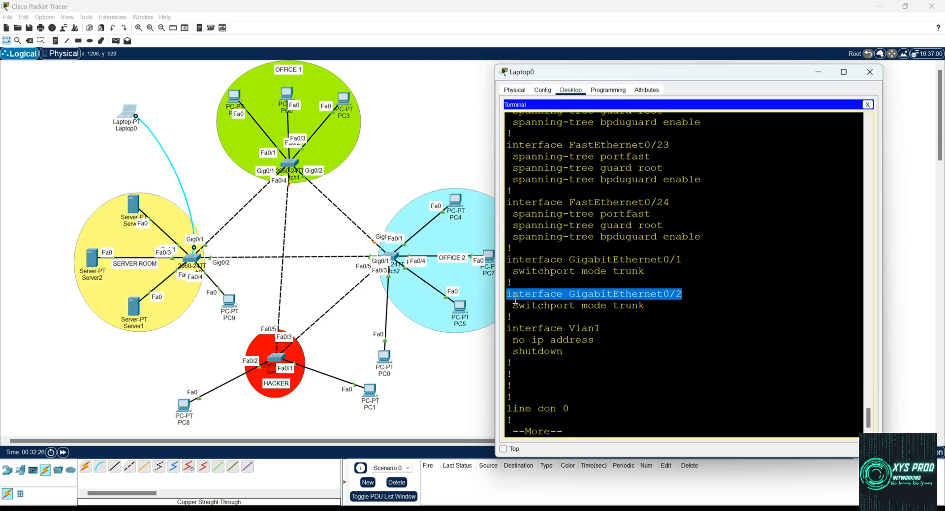
left_click_drag(514, 306, 646, 306)
left_click_drag(512, 259, 682, 262)
left_click_drag(519, 272, 666, 274)
scroll(640, 256, "up", 10)
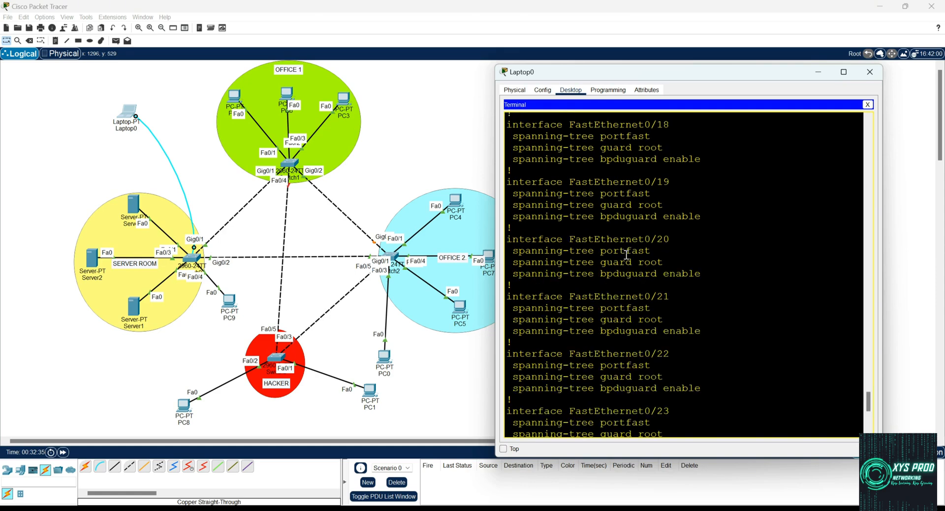